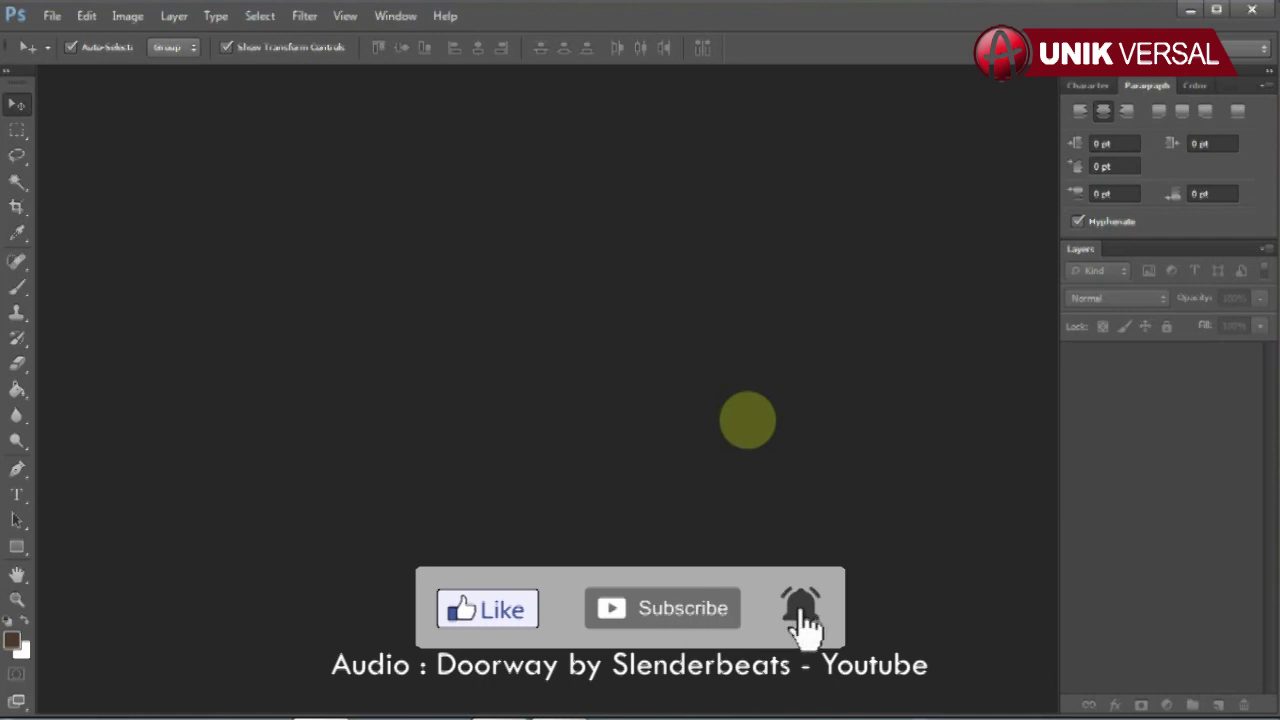
- Open HEPI 23 025 COVER.psd and HEPI 23 025 ISI.psd together in one File > Open
click(52, 16)
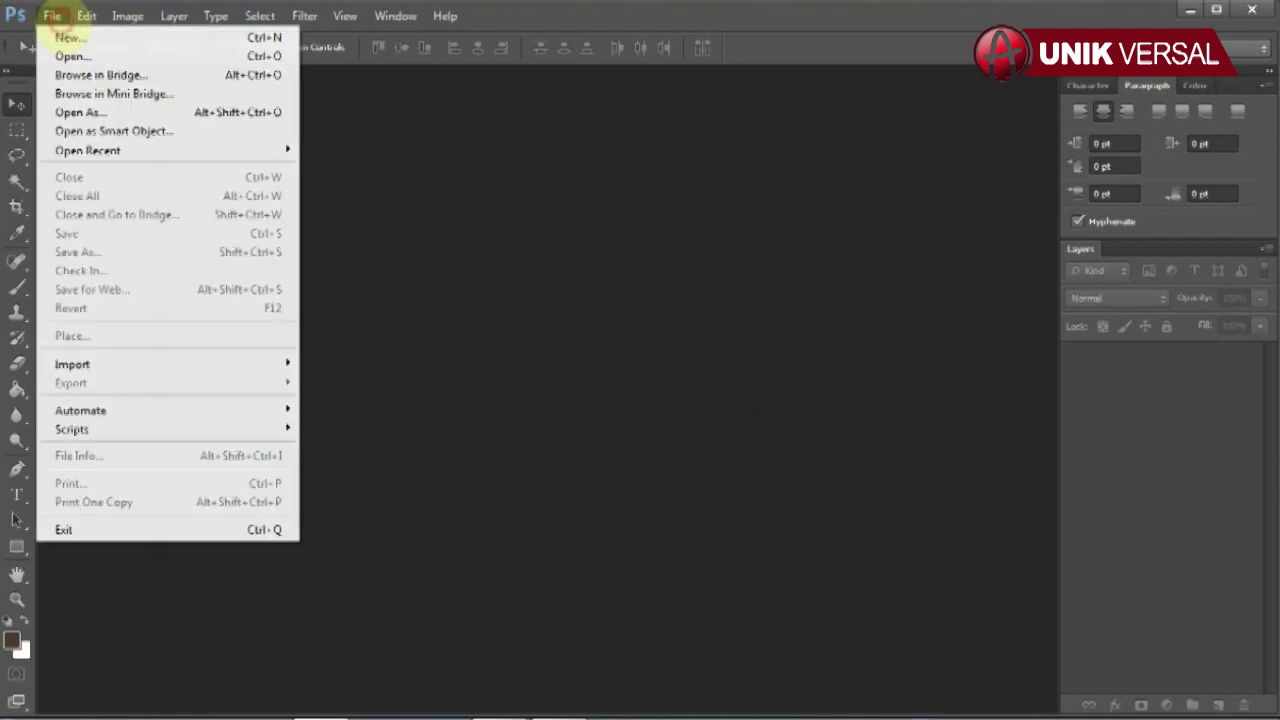
click(70, 56)
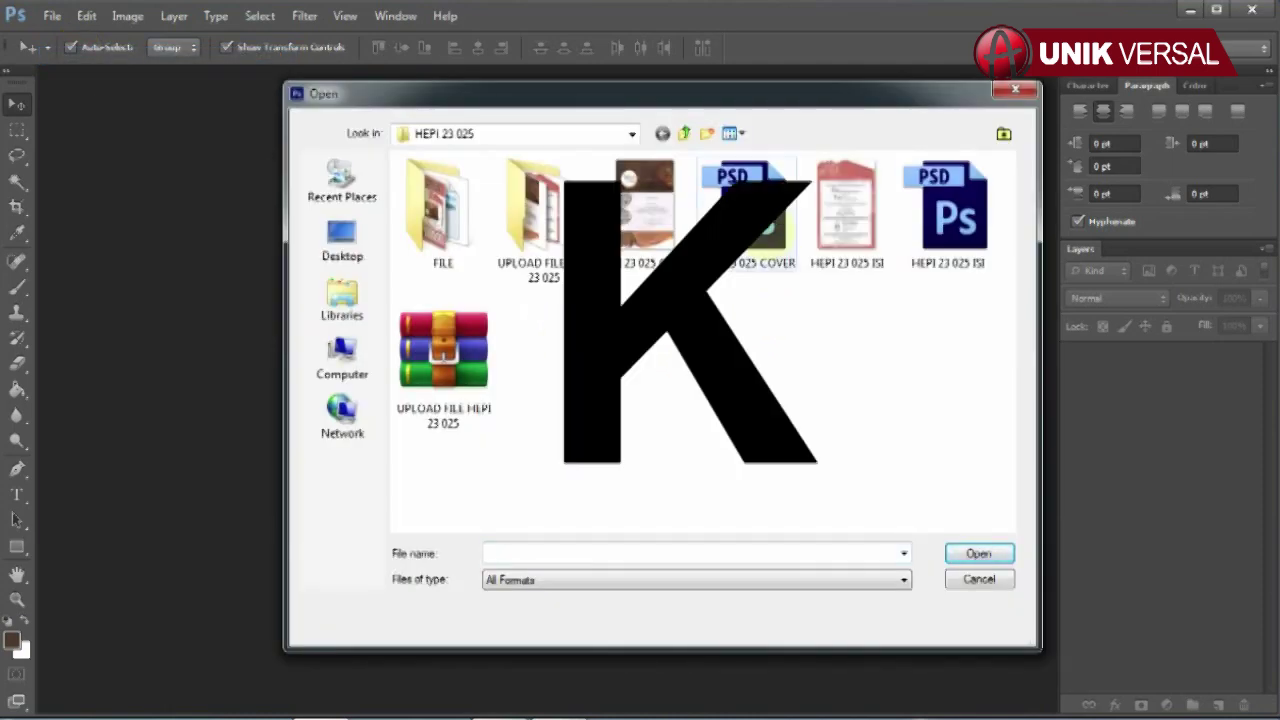
click(750, 210)
ctrl+click(950, 210)
click(972, 553)
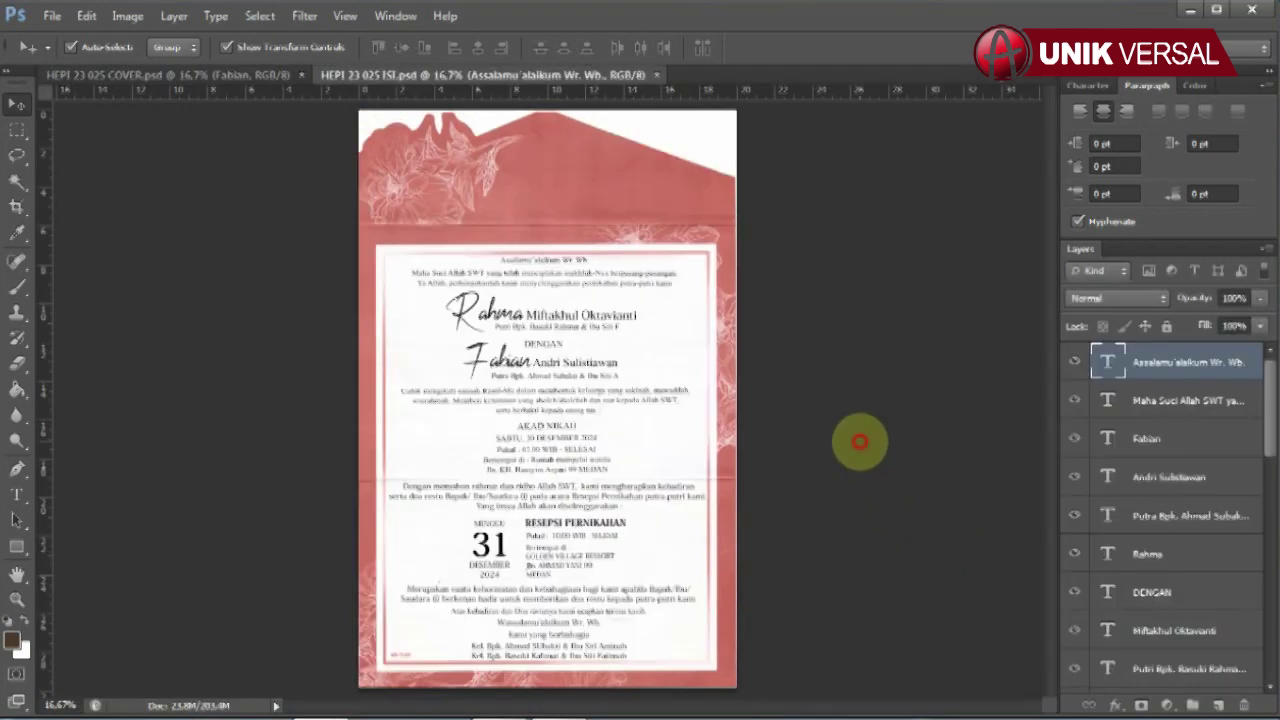
- Confirm the COVER image size of 20 × 29.8 cm at 300 ppi and re-dock it as the first tab
drag(270, 76, 501, 79)
right_click(497, 84)
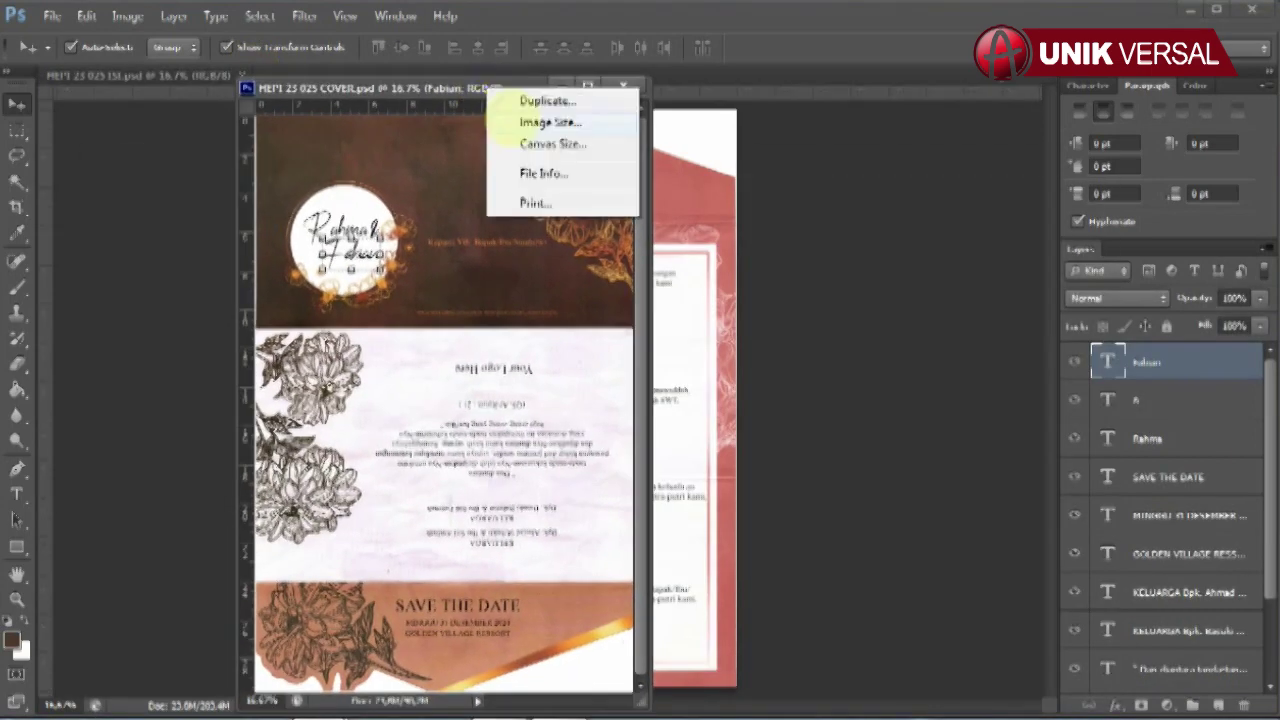
click(543, 123)
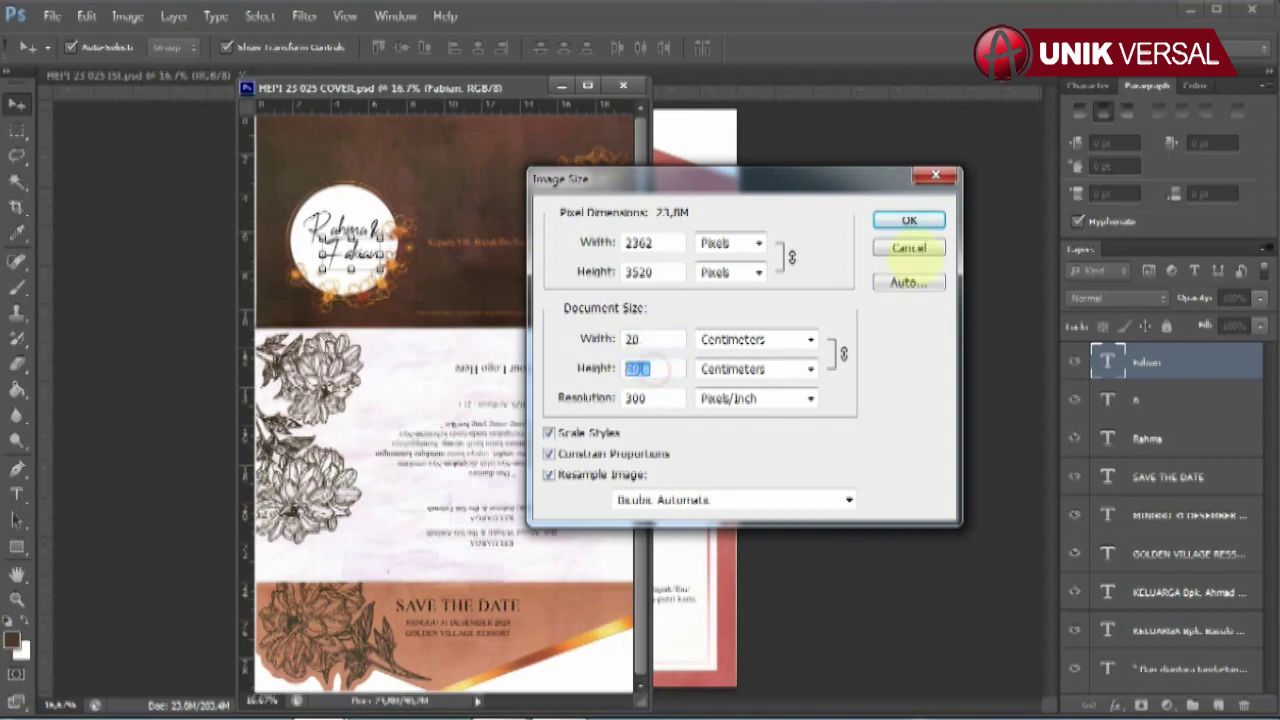
click(910, 222)
drag(414, 77, 116, 76)
click(823, 356)
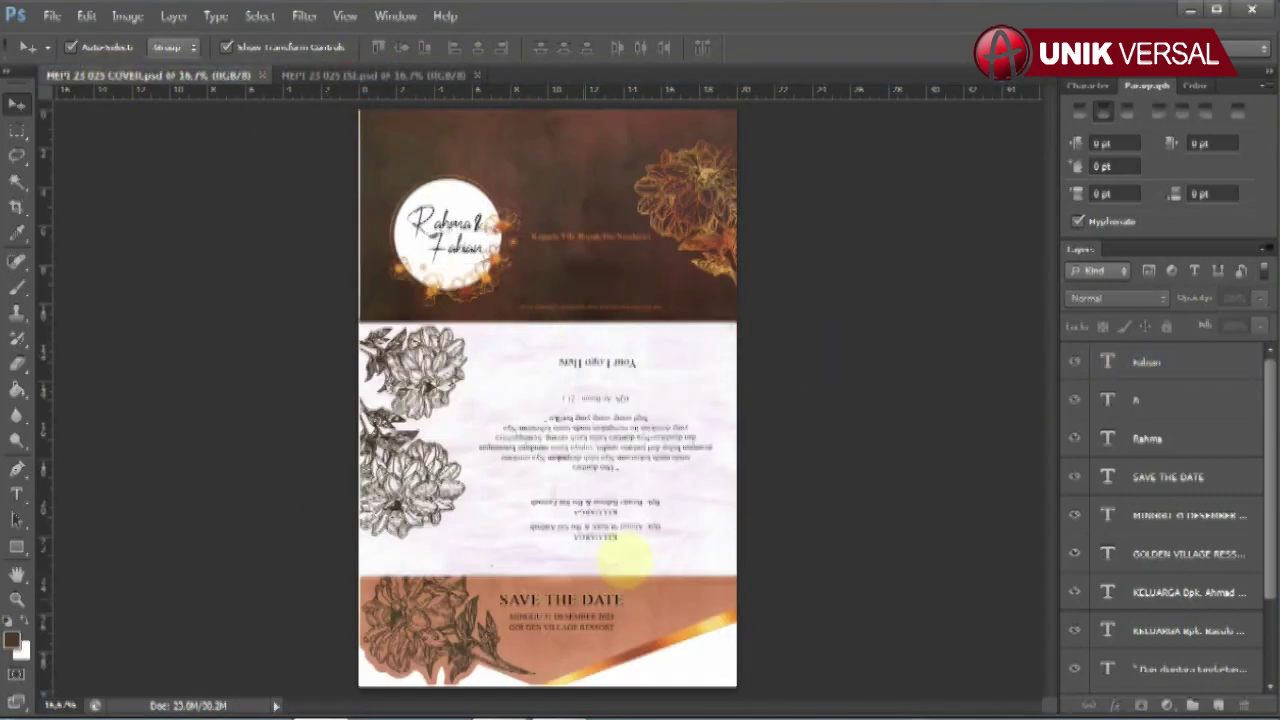
- Retype the two couple names inside the cover's circle
click(1108, 438)
click(17, 494)
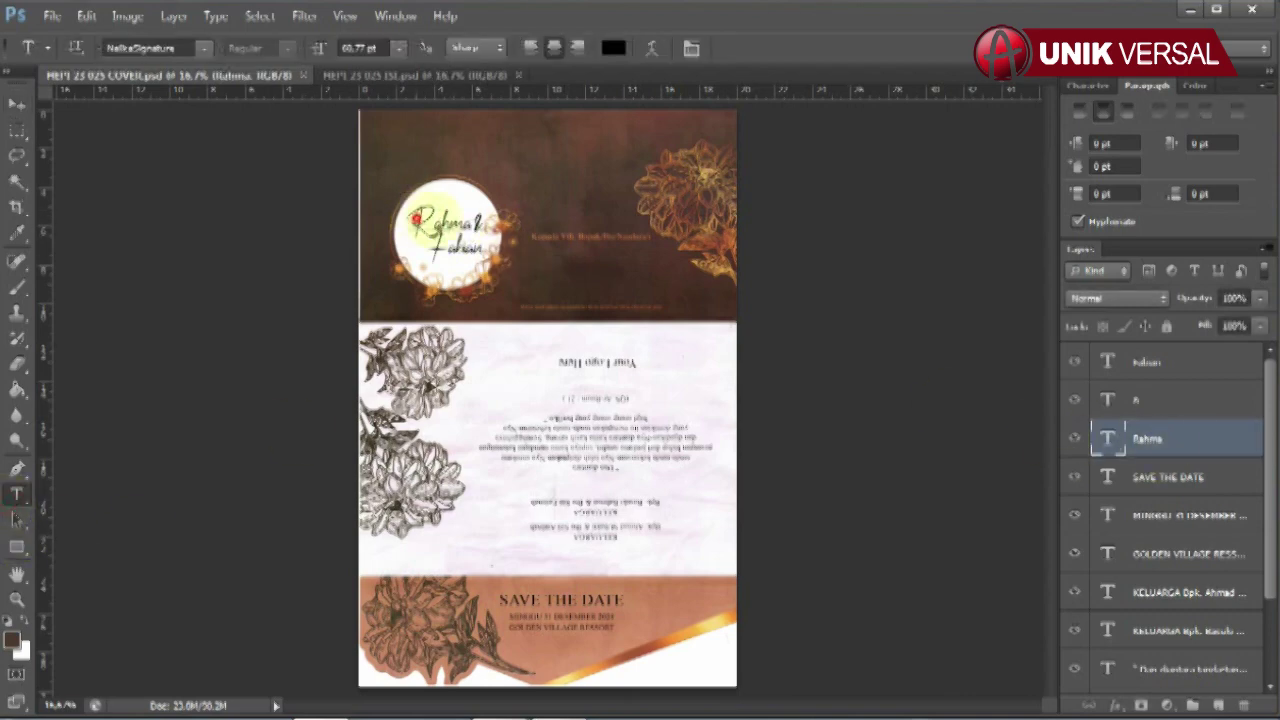
double_click(438, 222)
click(17, 103)
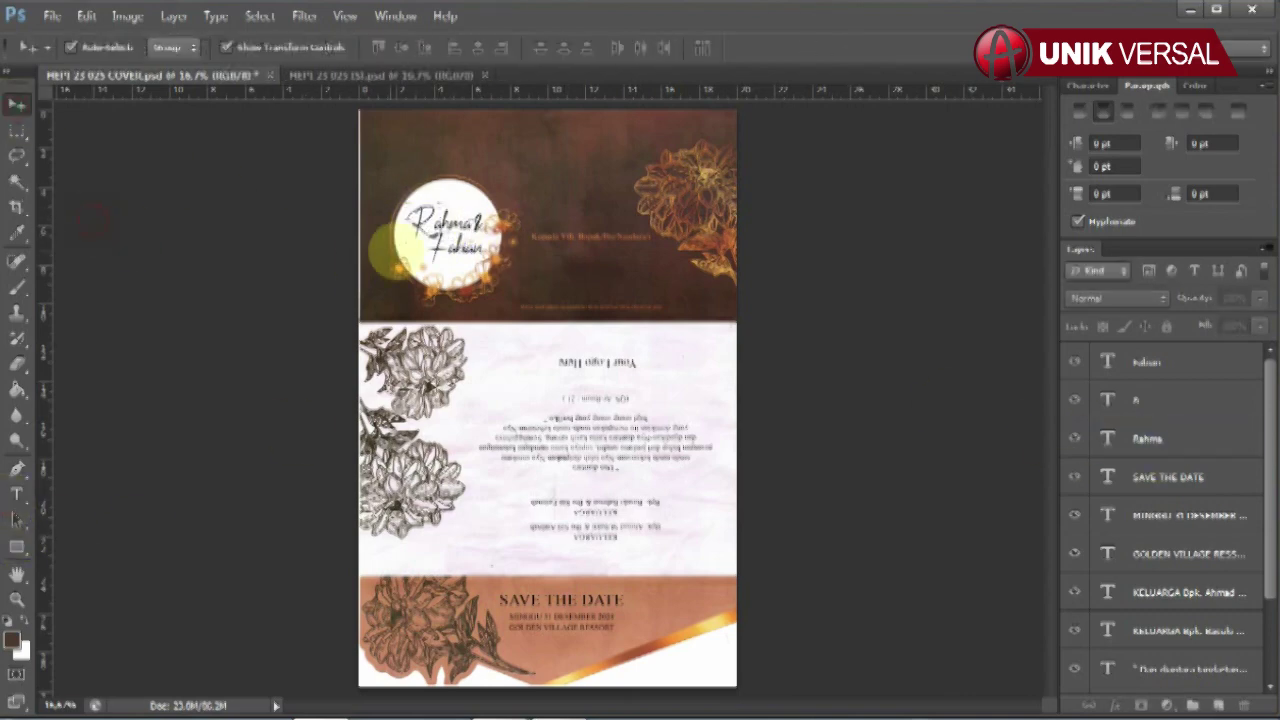
click(386, 251)
click(17, 494)
click(548, 268)
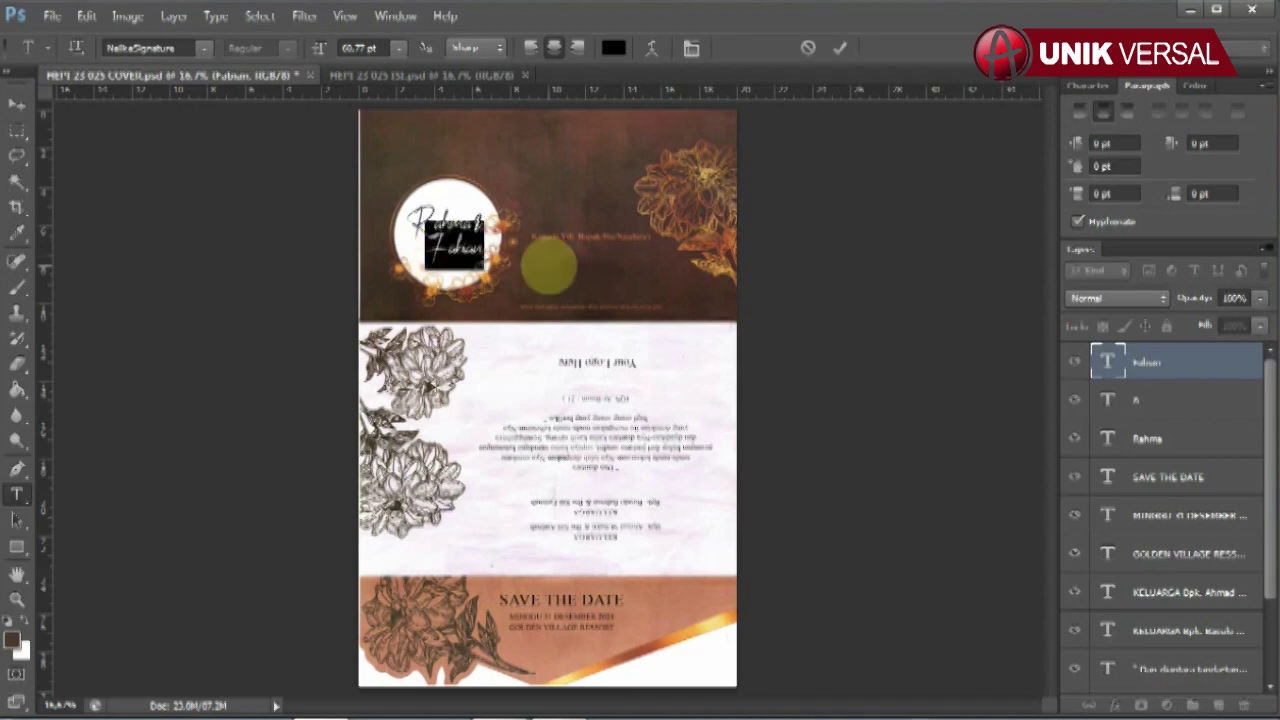
click(17, 103)
- Fix the end of the SAVE THE DATE heading by retyping 'TE'
click(1168, 477)
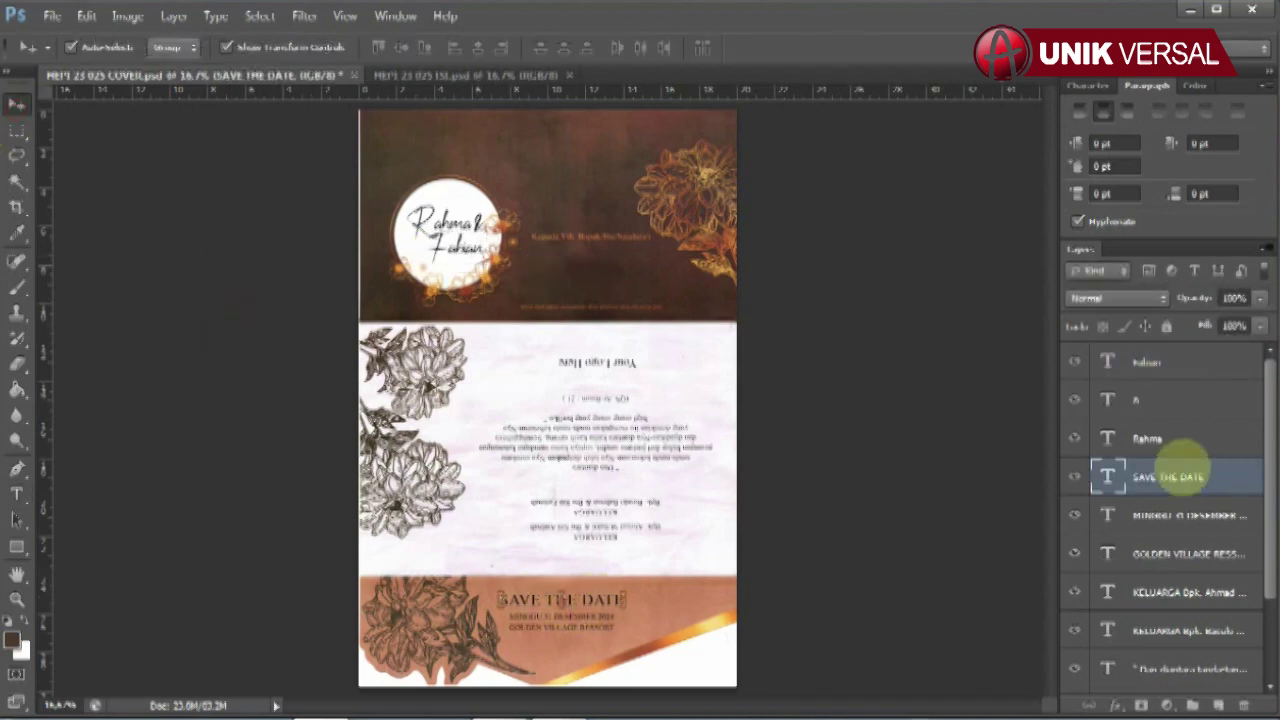
click(17, 494)
click(680, 597)
key(BackSpace)
key(BackSpace)
key(BackSpace)
key(BackSpace)
key(BackSpace)
key(BackSpace)
key(BackSpace)
key(BackSpace)
key(BackSpace)
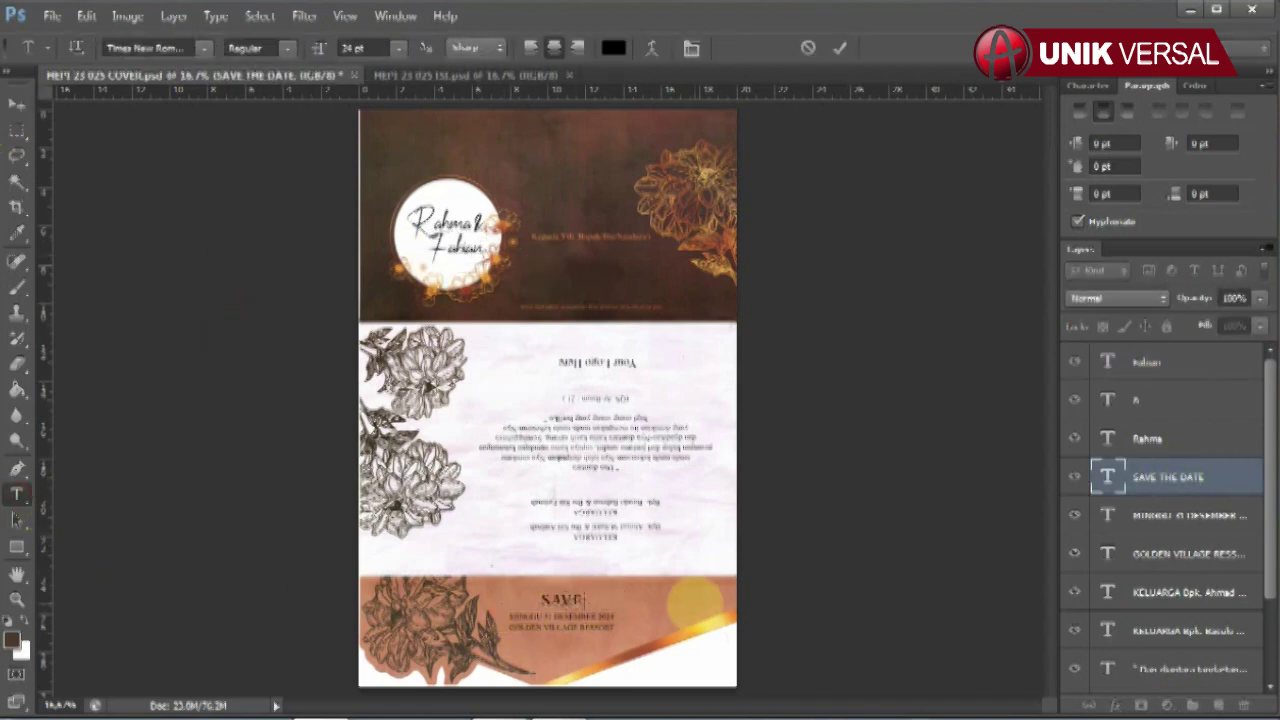
text(TE)
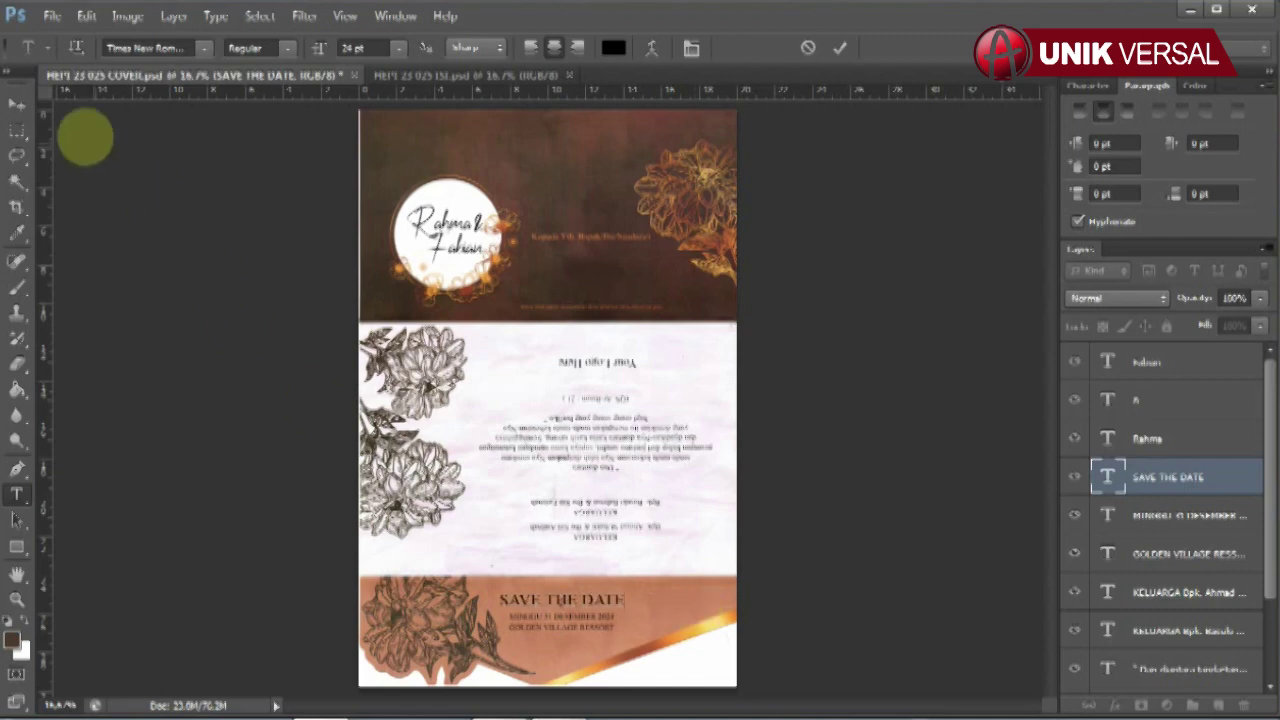
click(17, 103)
- Retype the date line as MINGGU, 31 DESEMBER 2024 and the venue as GOLDEN VILLAGE RESORT
click(575, 615)
key(t)
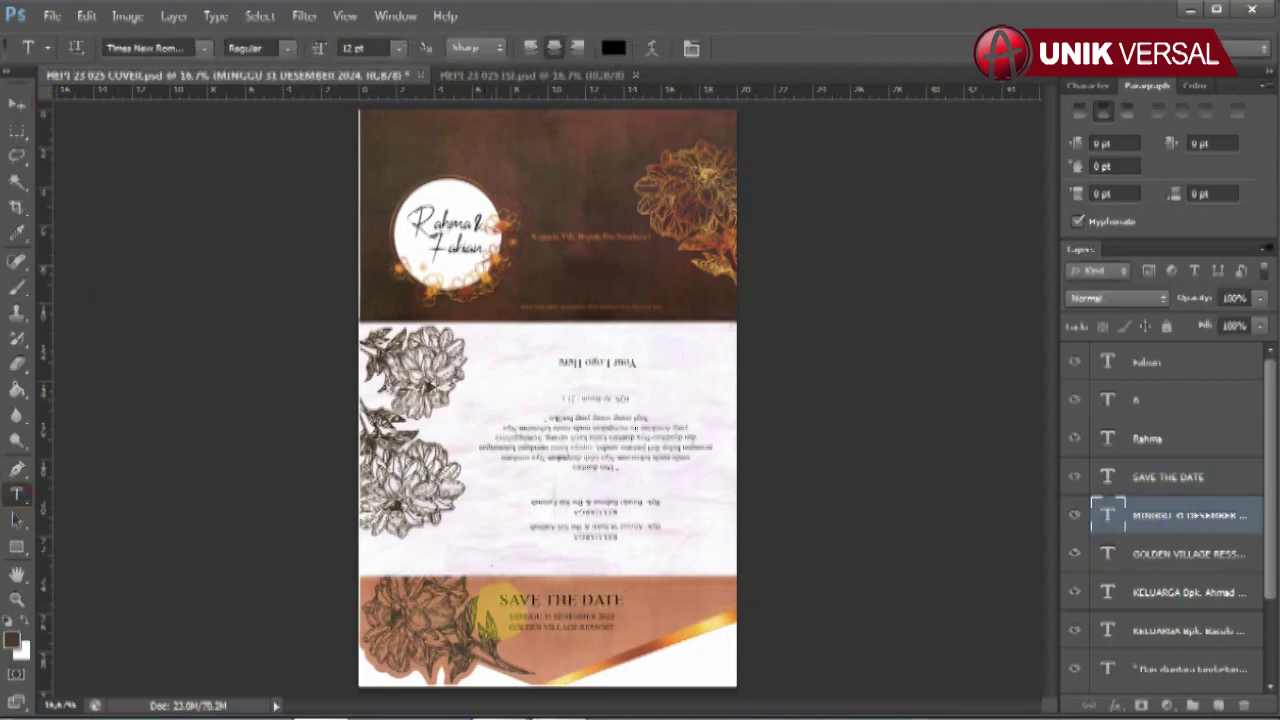
drag(499, 611, 762, 626)
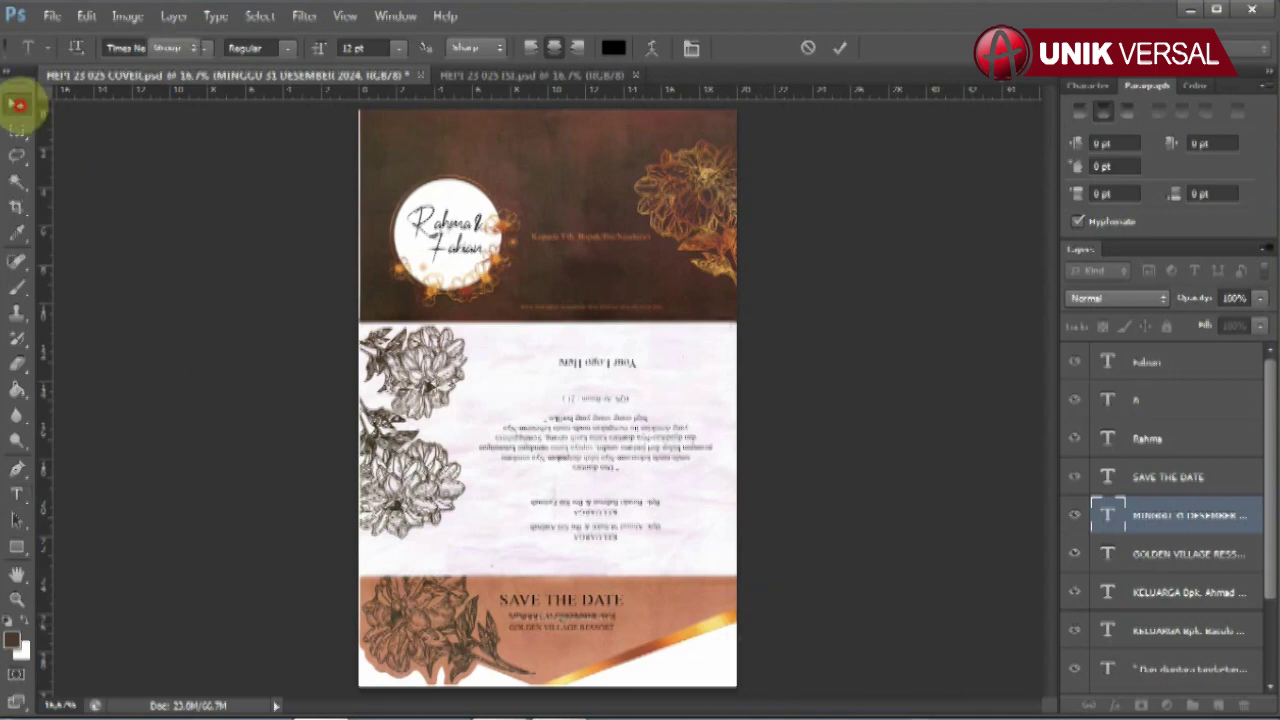
click(17, 103)
click(559, 628)
click(17, 493)
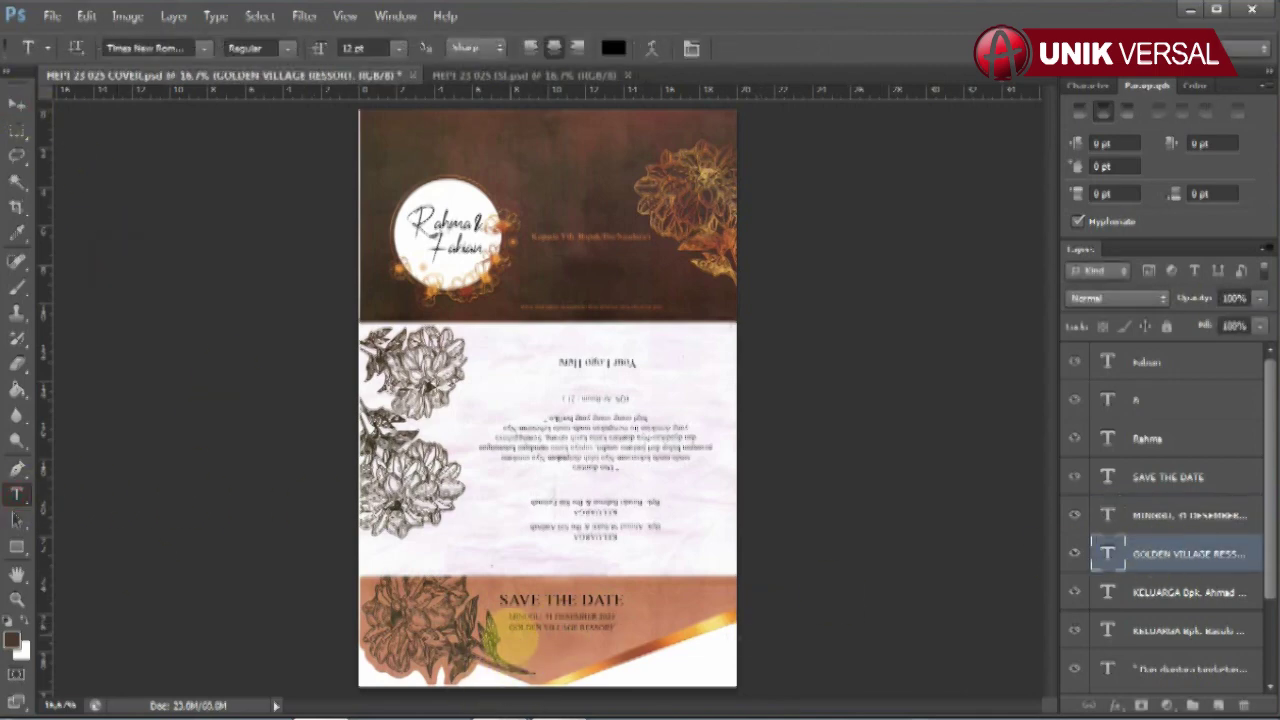
scroll(1186, 551, down, 1)
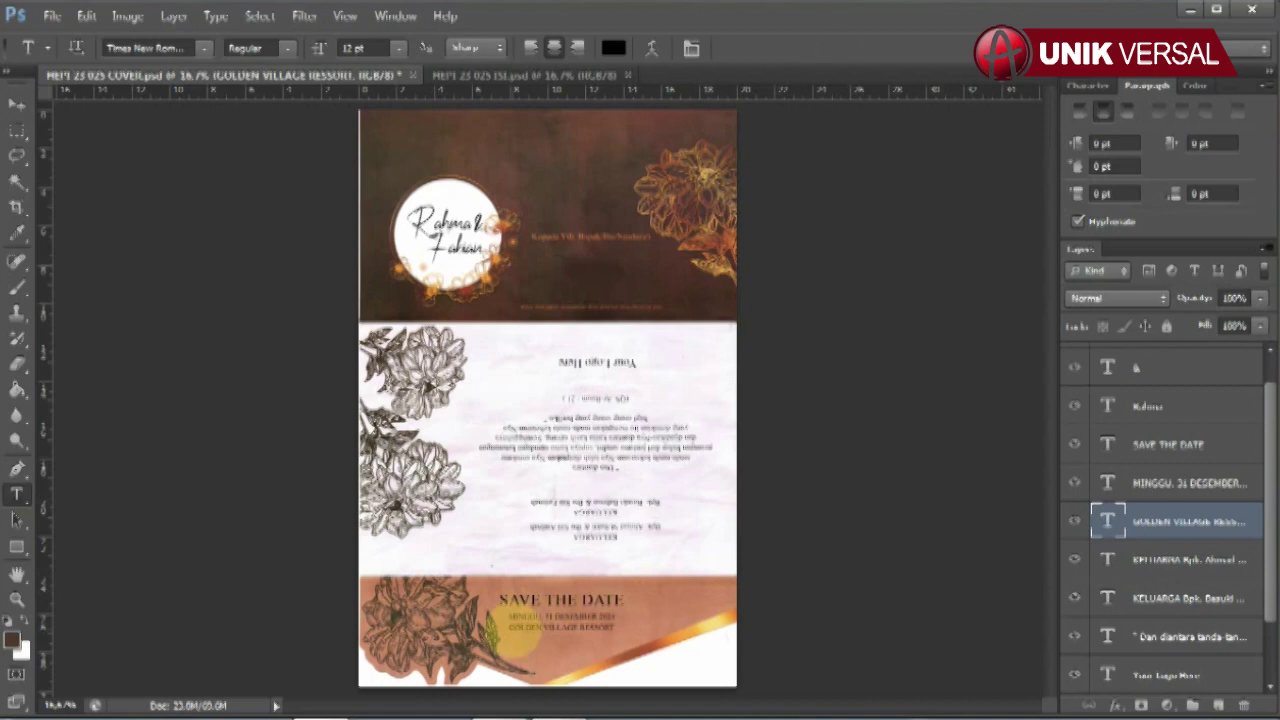
drag(508, 628, 750, 628)
click(750, 628)
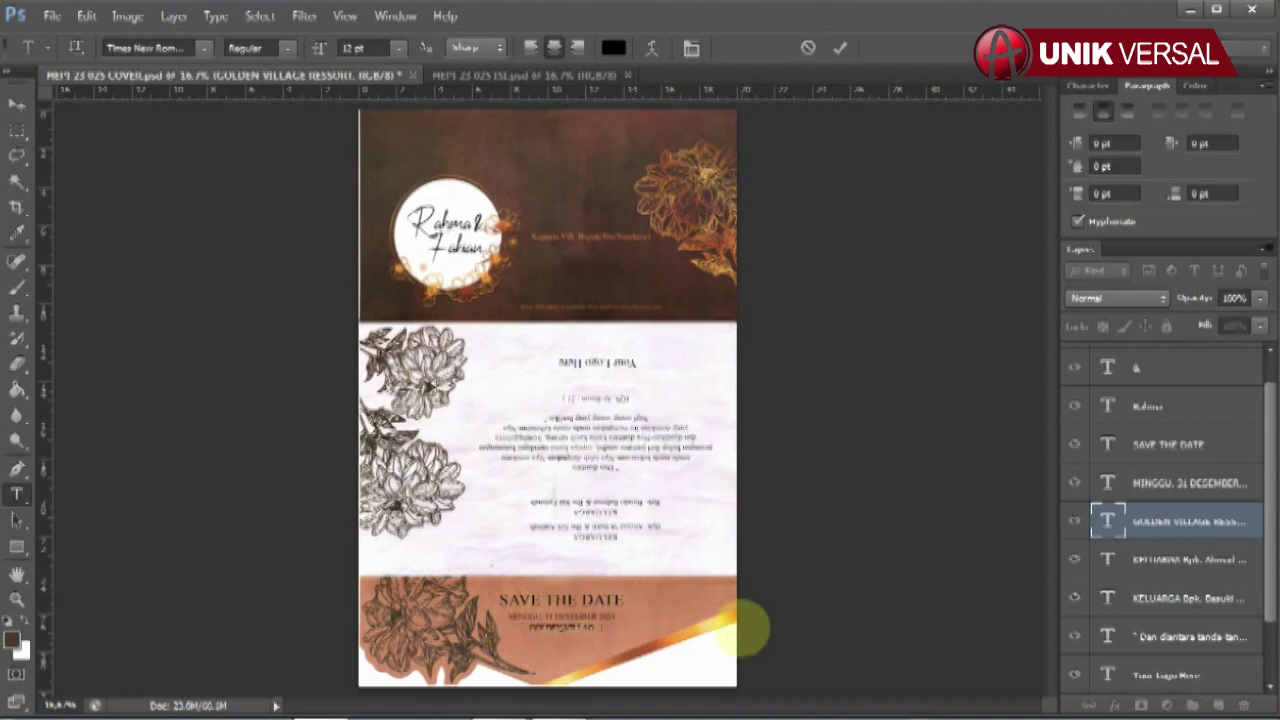
click(16, 103)
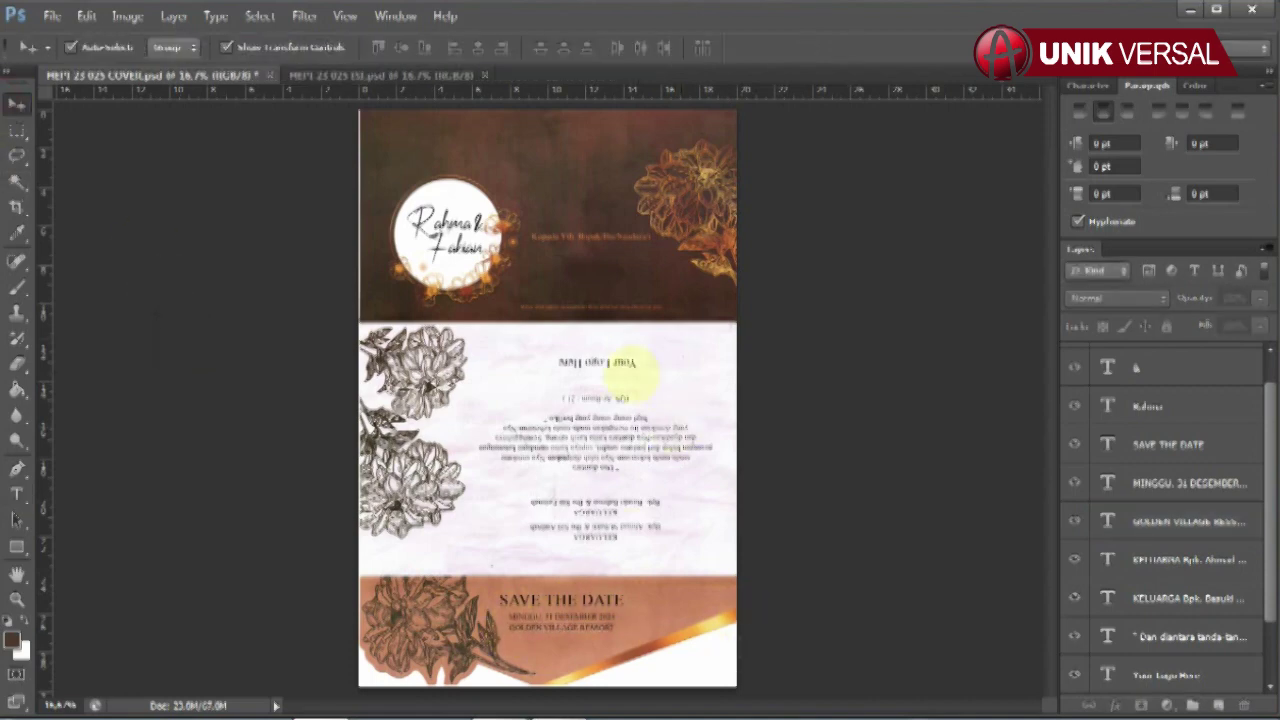
click(127, 16)
- Rotate the cover canvas 180° so it is upside down
mouse_move(286, 194)
click(360, 194)
click(500, 262)
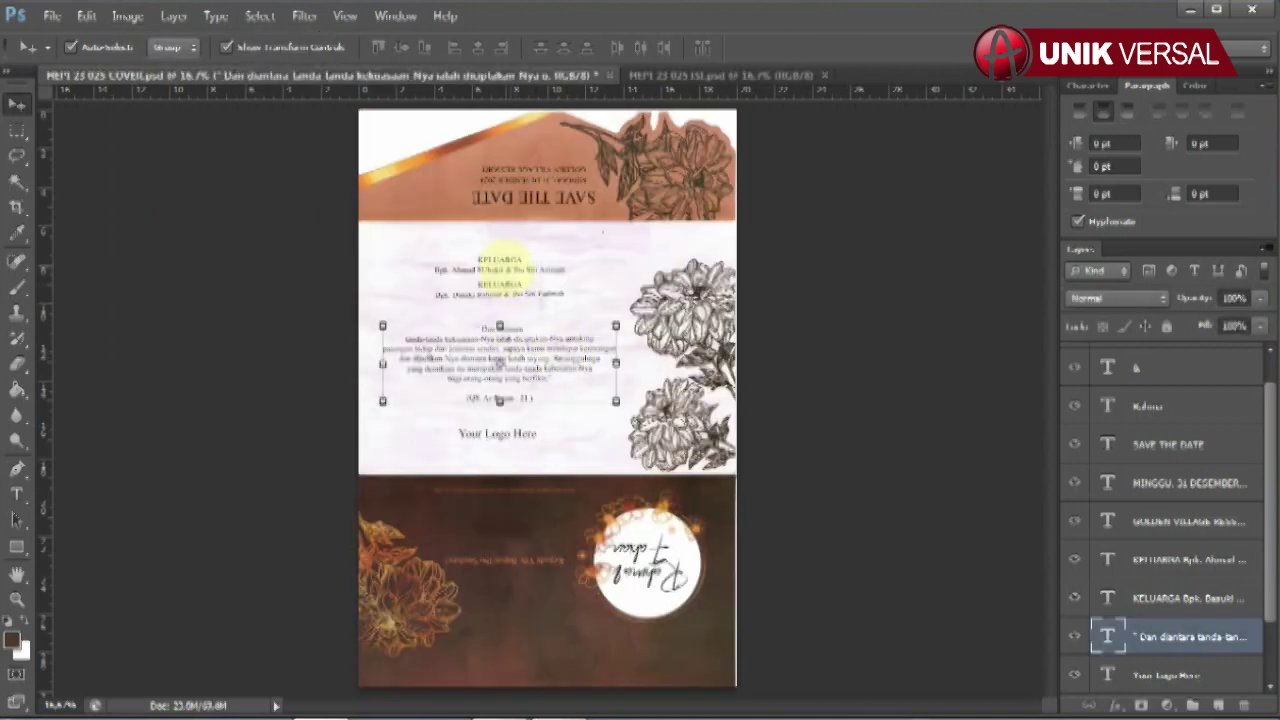
- Retype both KELUARGA parents' names lines, the first with names joined by '& I'
click(500, 262)
click(16, 493)
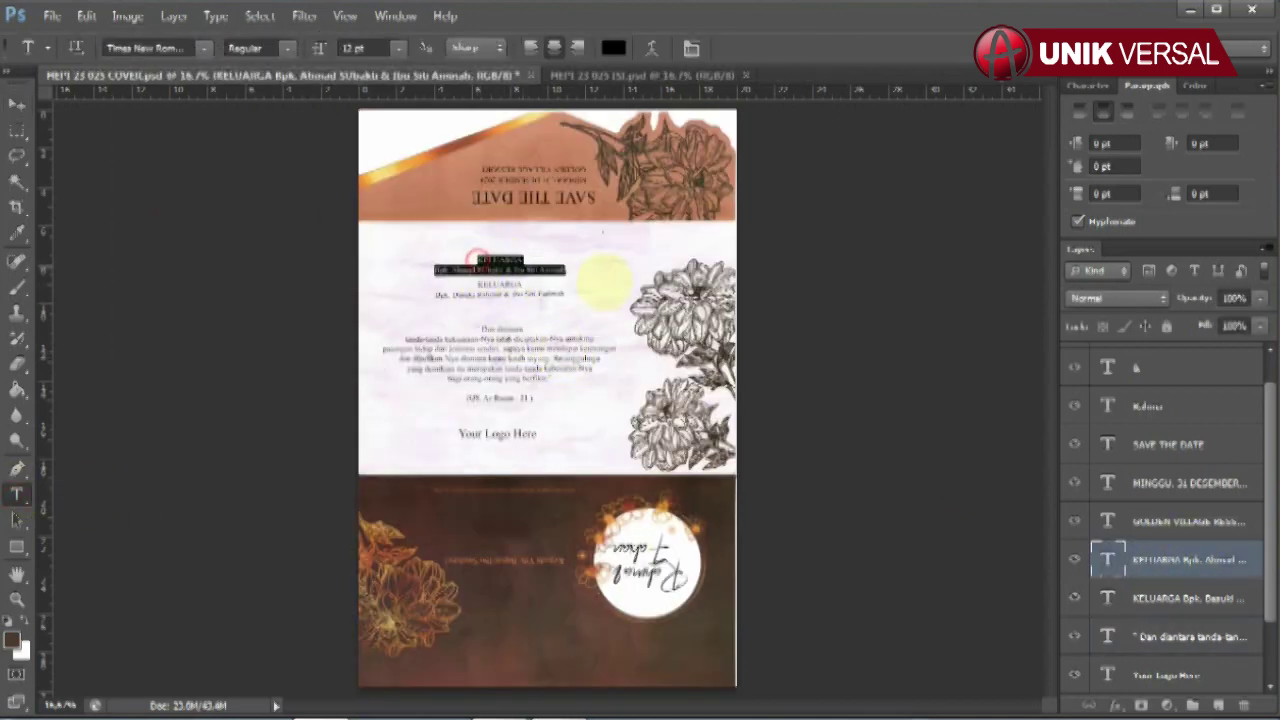
drag(450, 270, 566, 270)
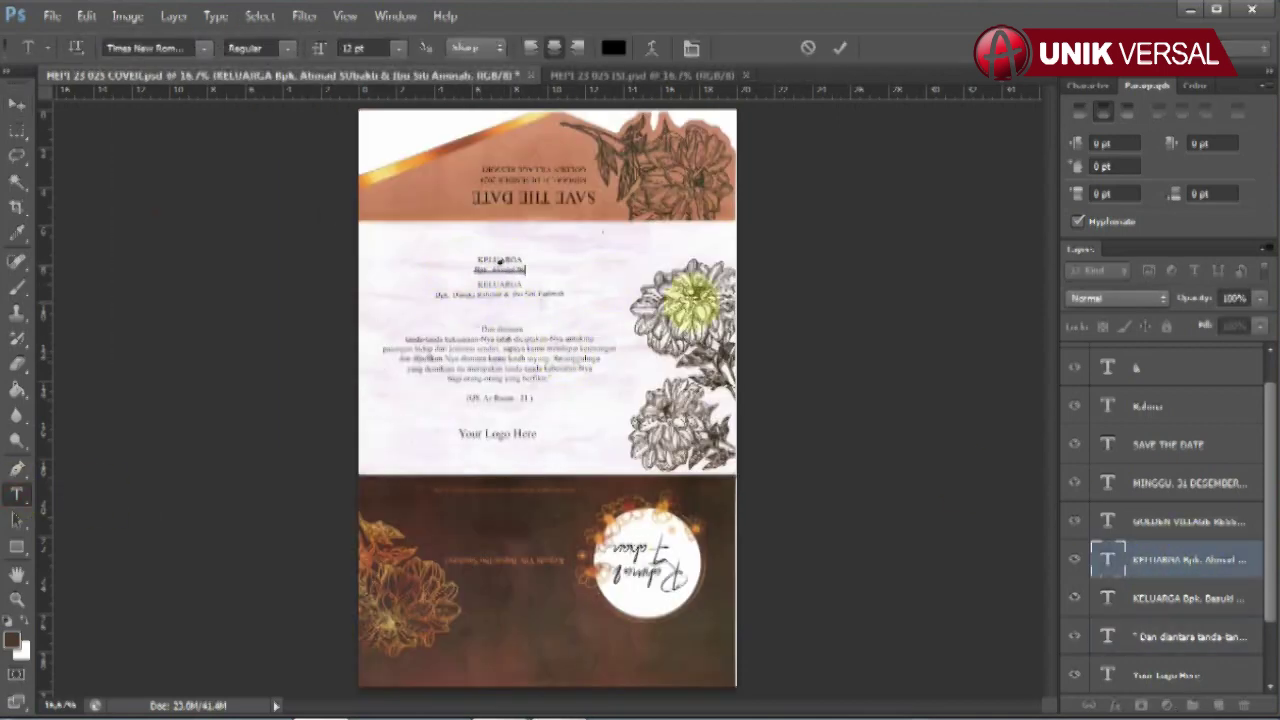
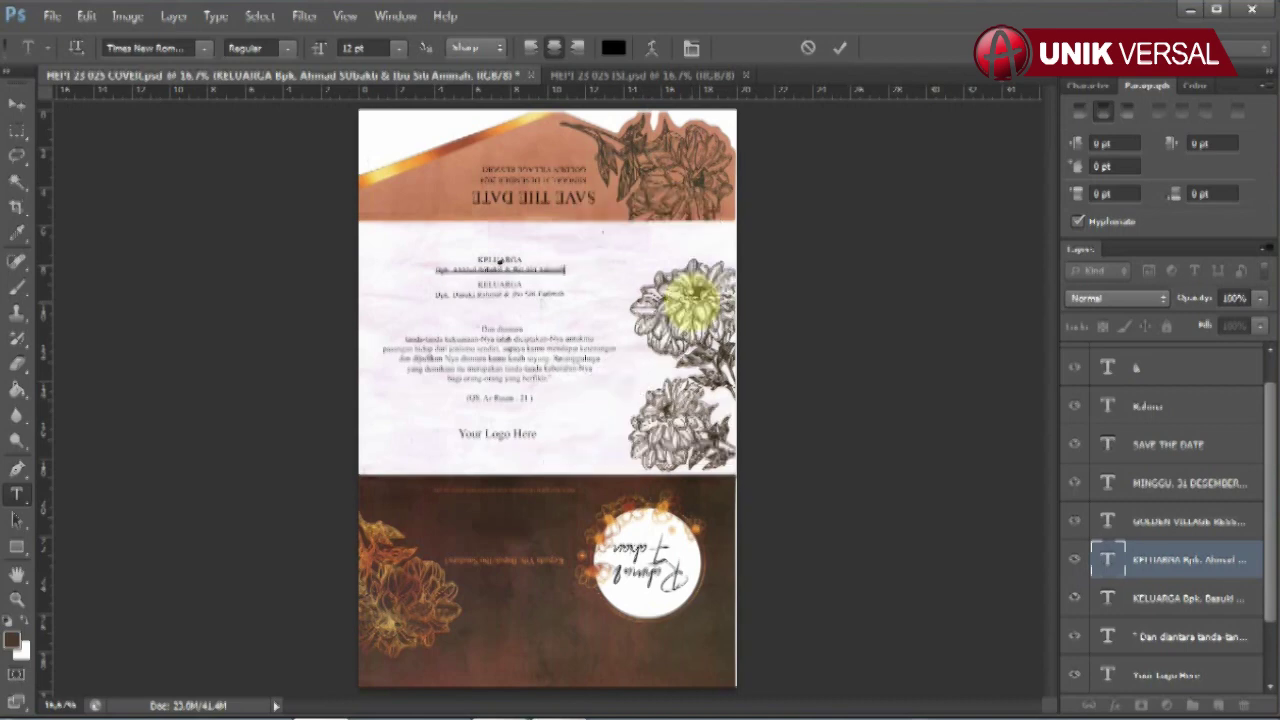
click(16, 103)
click(492, 284)
click(16, 493)
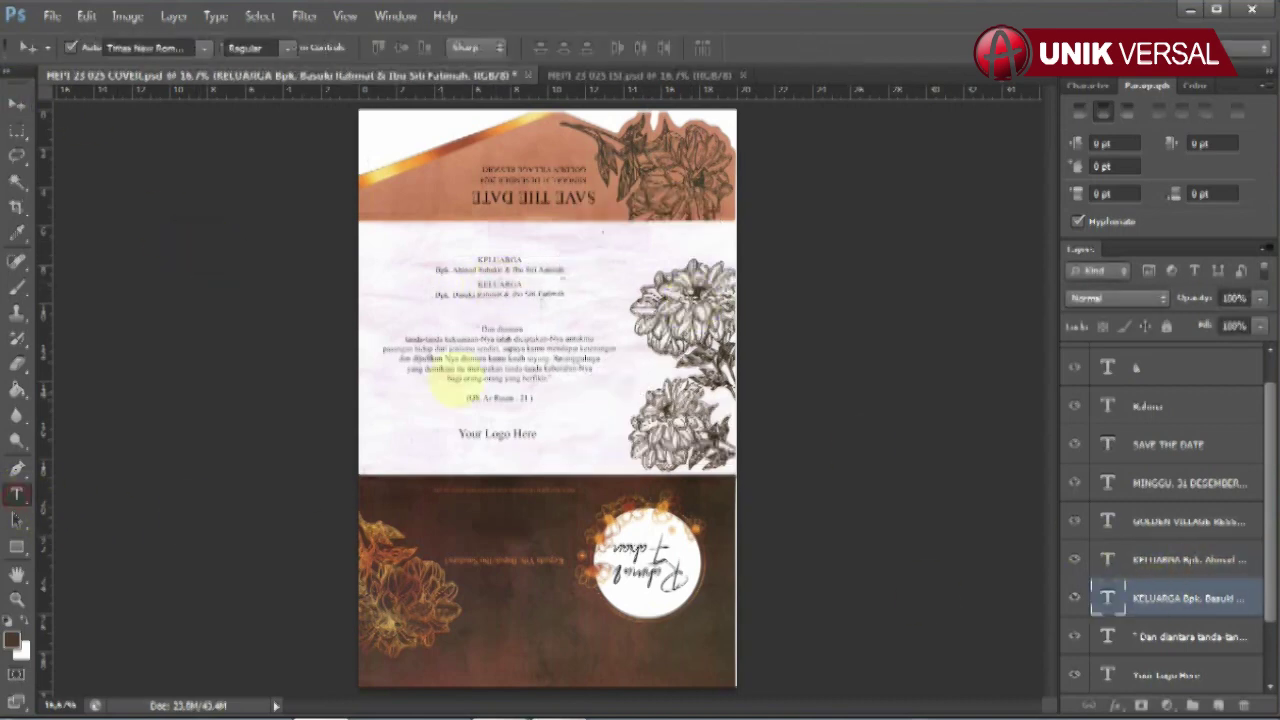
click(471, 286)
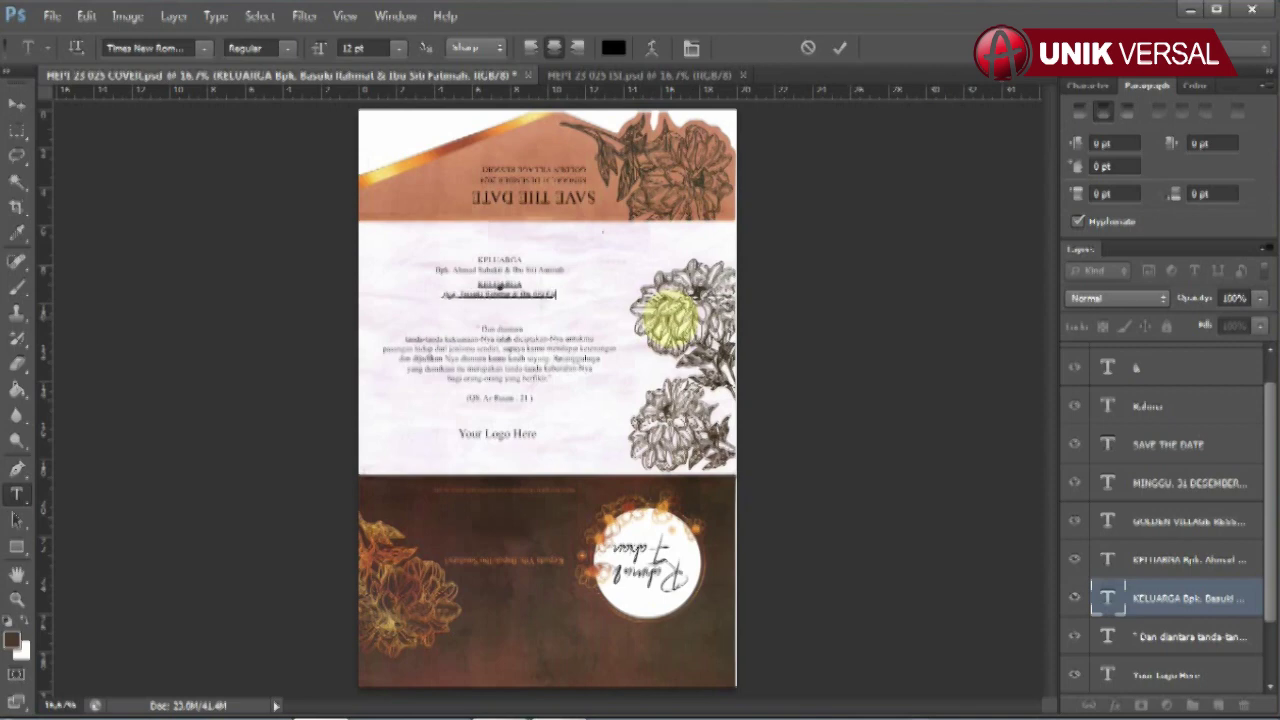
click(16, 103)
- Hide the Dan diantara verse and retype the Your Logo Here text
click(560, 352)
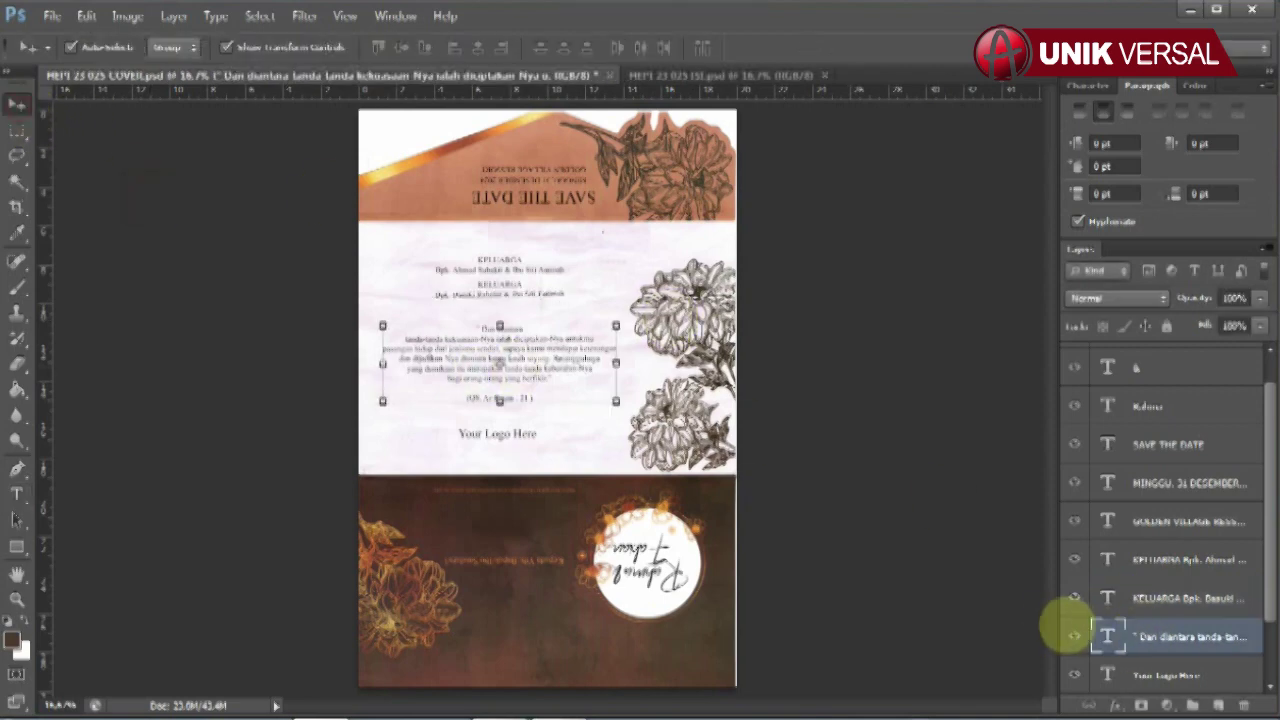
click(1074, 636)
click(508, 434)
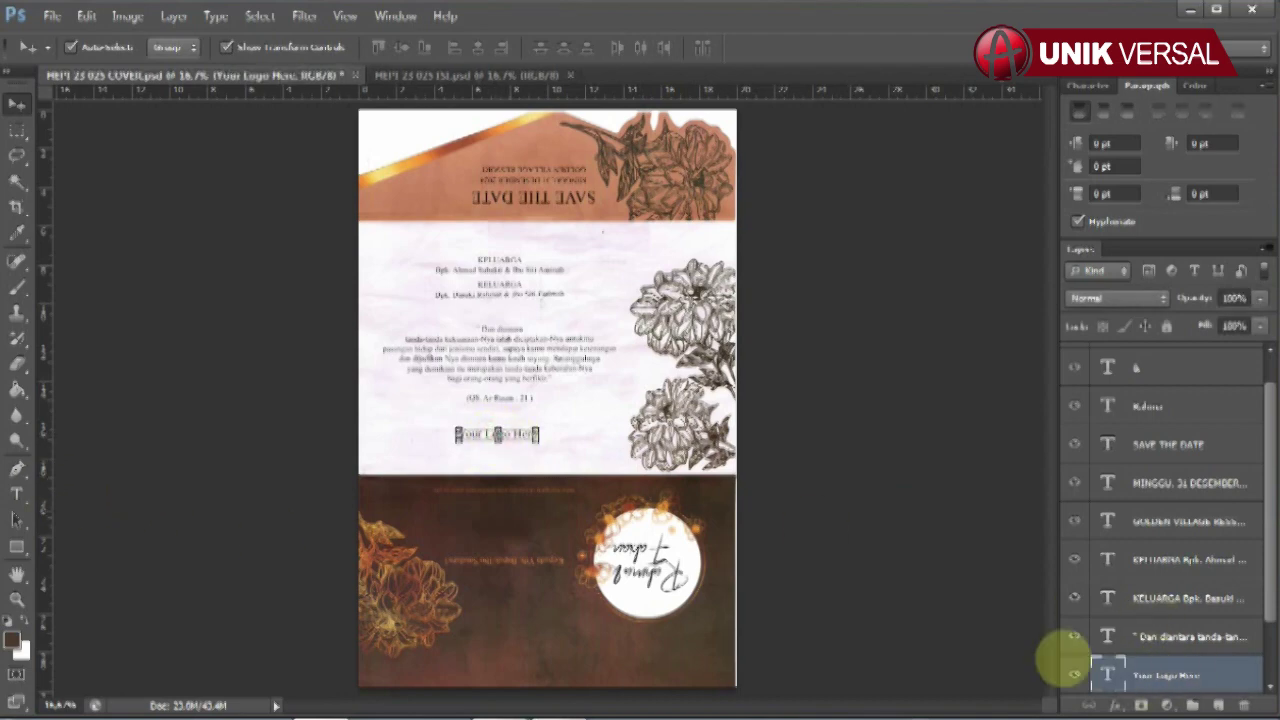
click(16, 493)
click(457, 434)
drag(457, 434, 663, 434)
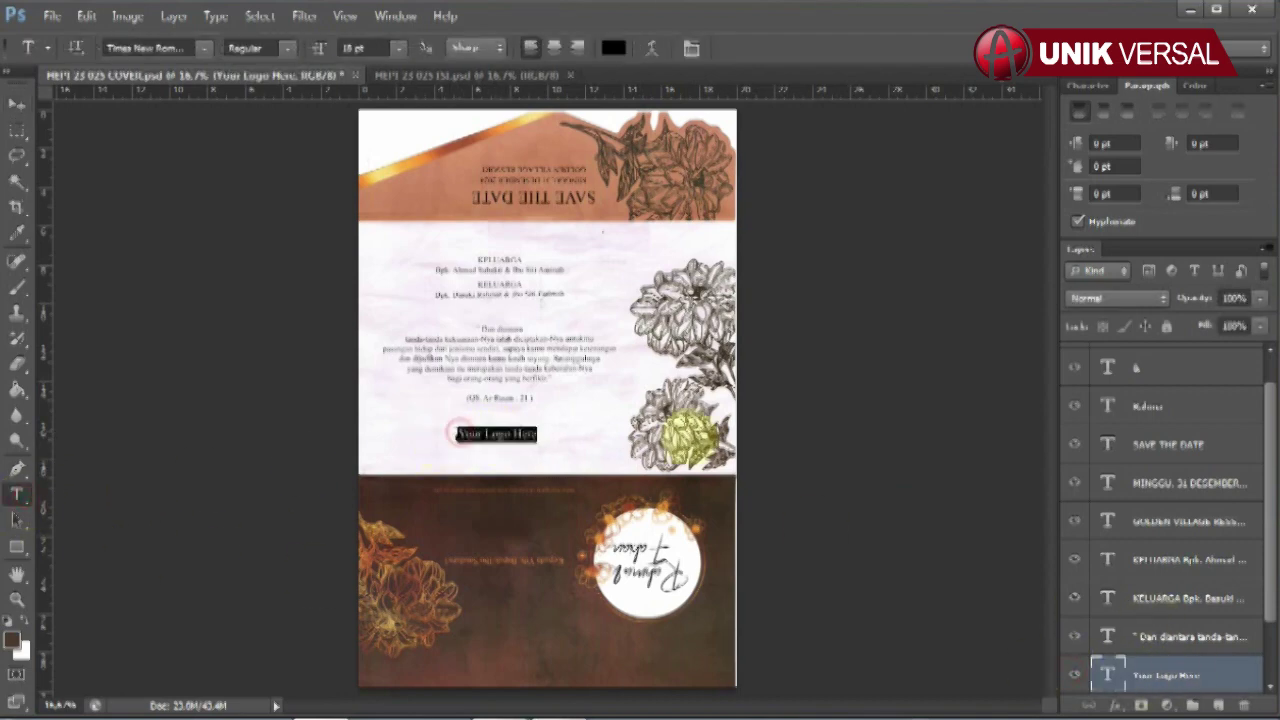
click(16, 103)
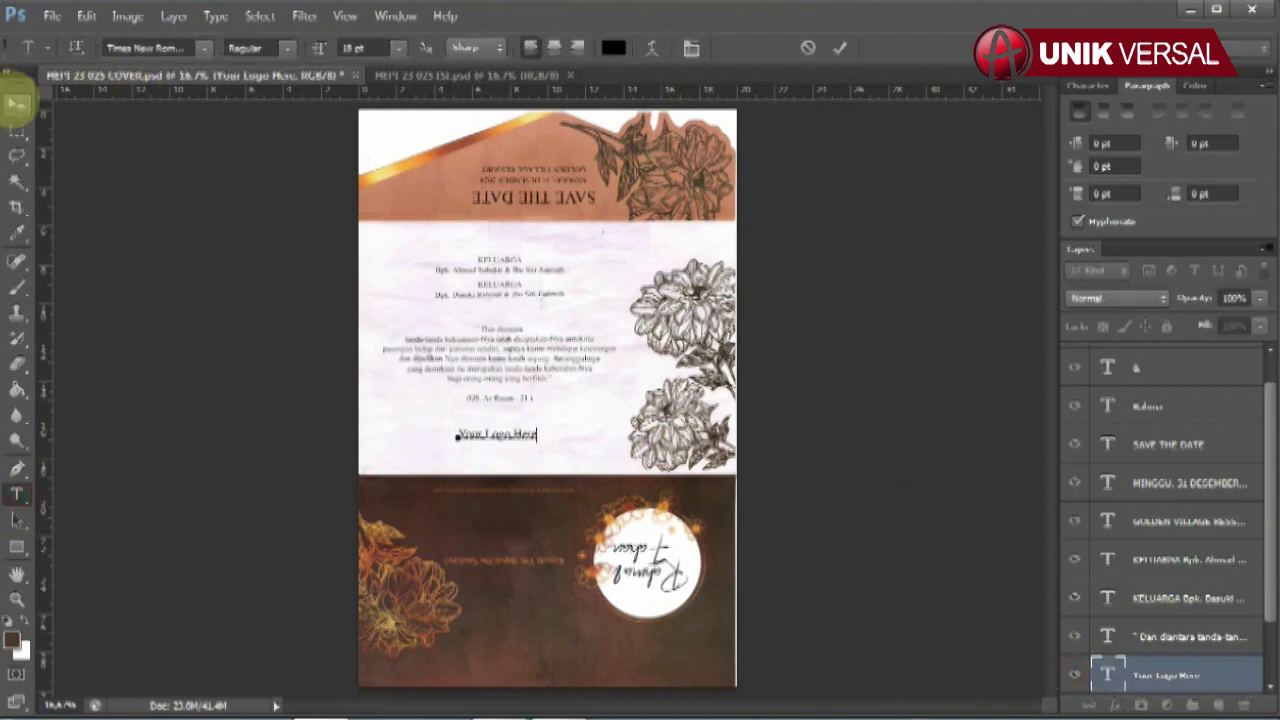
click(580, 303)
click(128, 15)
- Rotate the cover 180° back upright and switch to the ISI inner page
mouse_move(163, 195)
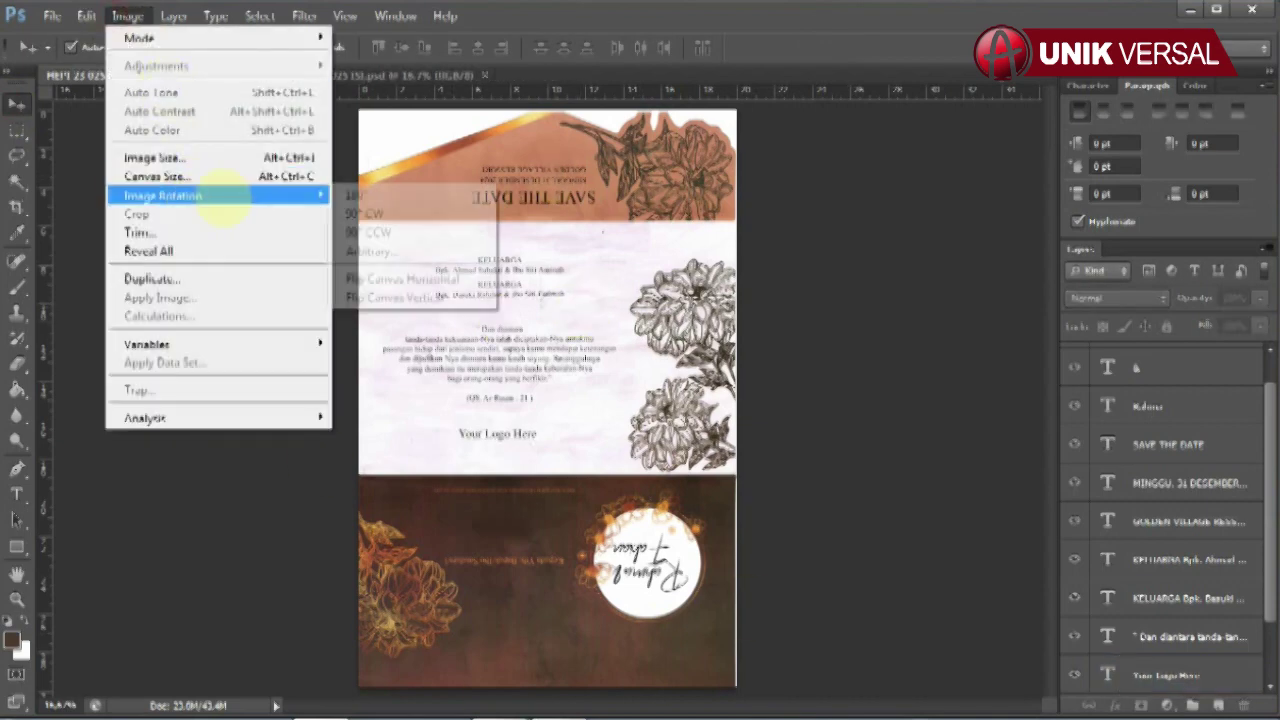
click(360, 195)
click(372, 75)
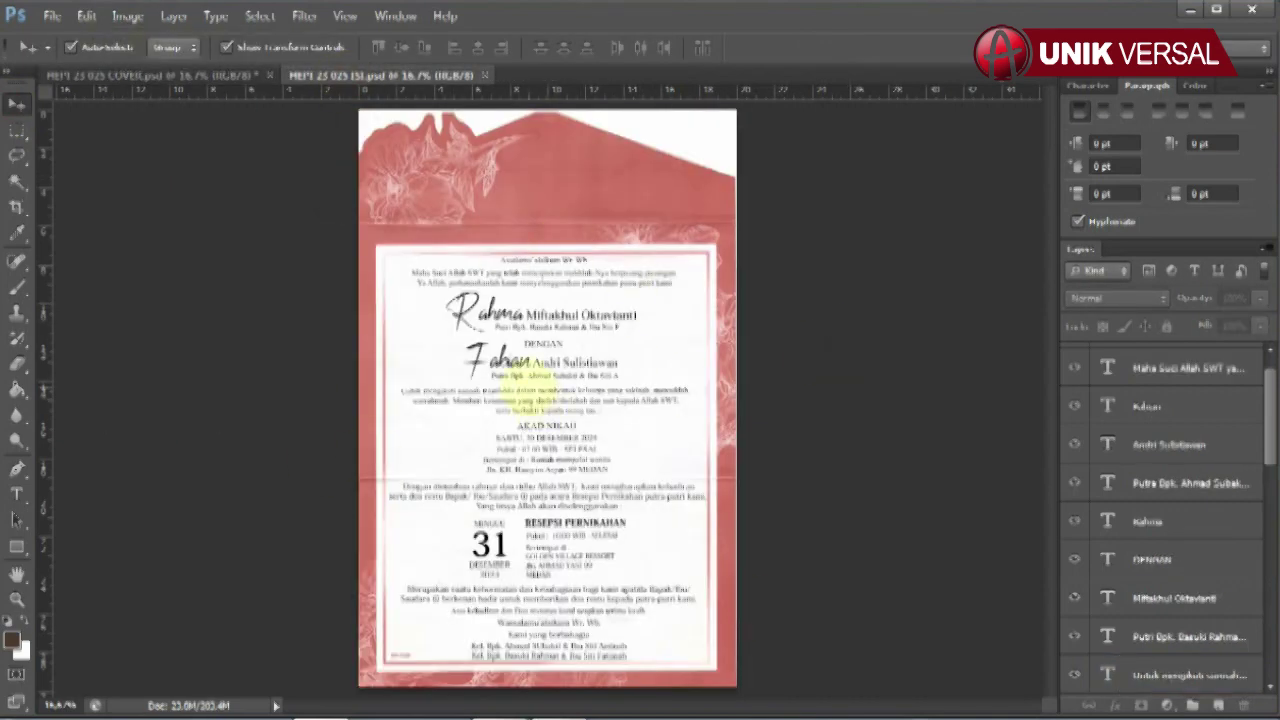
scroll(525, 382, up, 2)
- Retype the bride's script first name and her full name line, starting 'Mift'
click(505, 278)
scroll(1150, 450, down, 2)
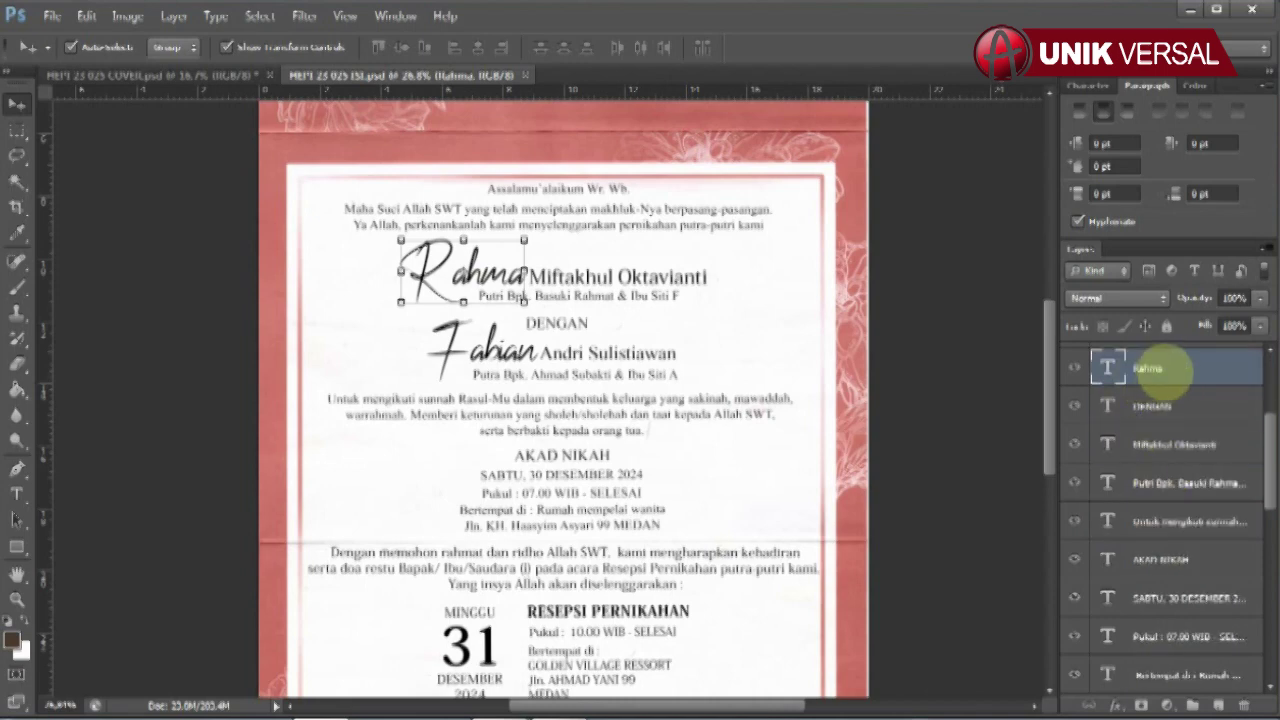
click(16, 494)
double_click(425, 290)
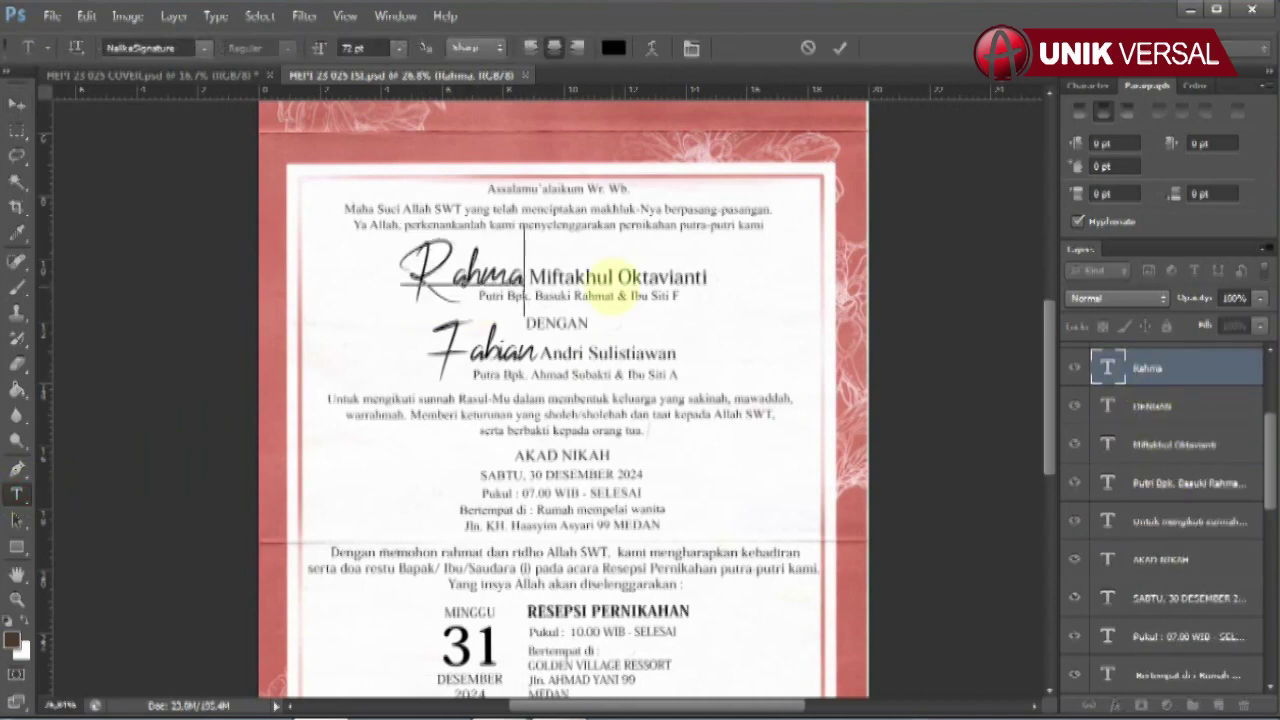
click(16, 104)
click(1200, 450)
click(16, 494)
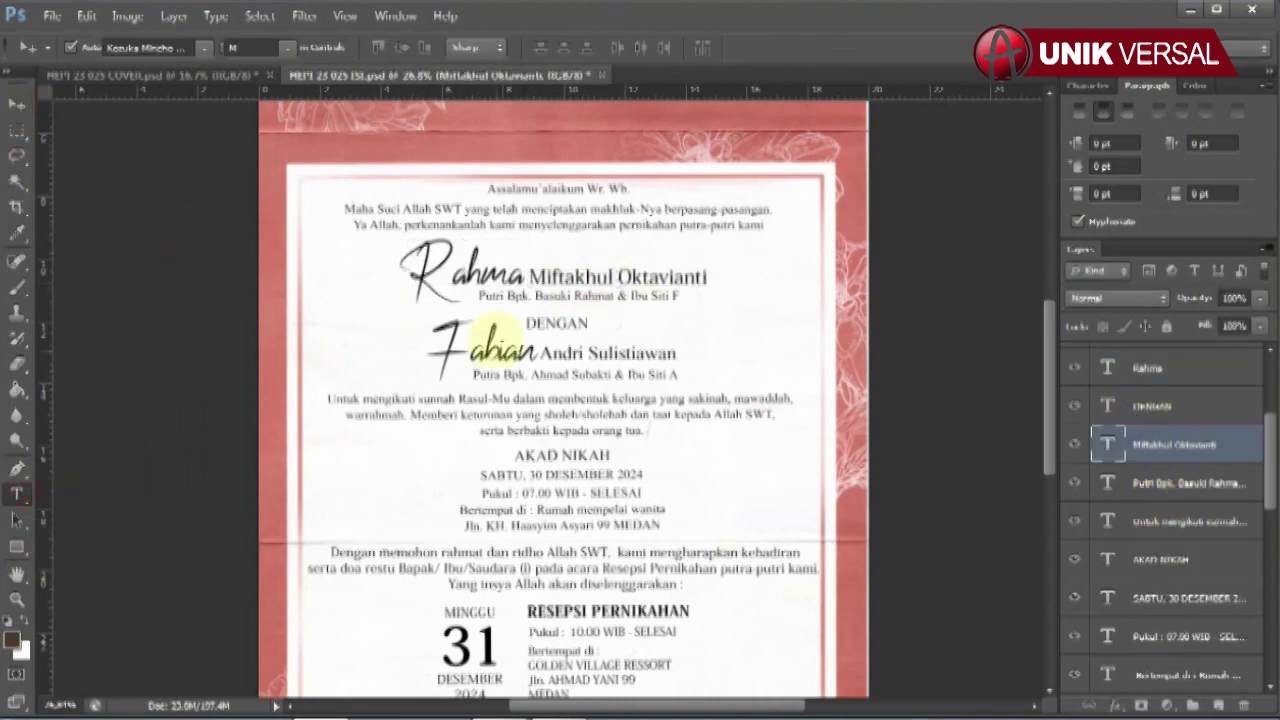
click(618, 278)
key(ctrl+a)
text(Mift)
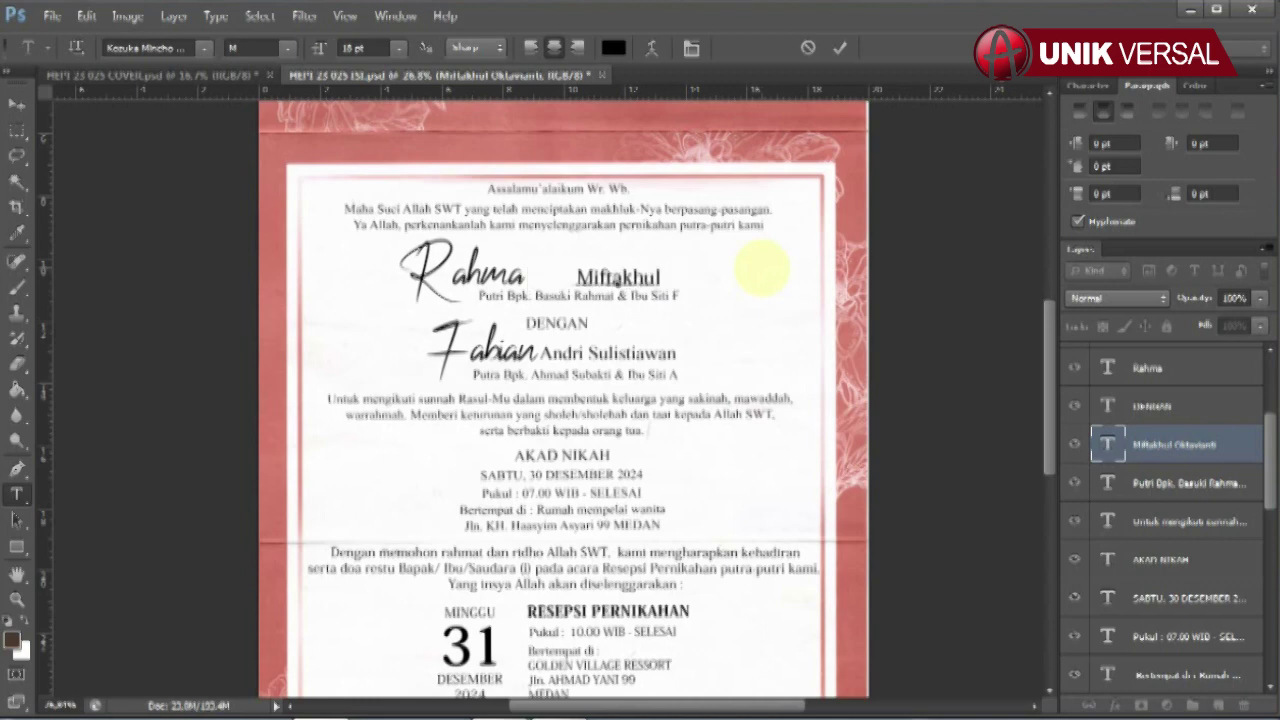
click(16, 104)
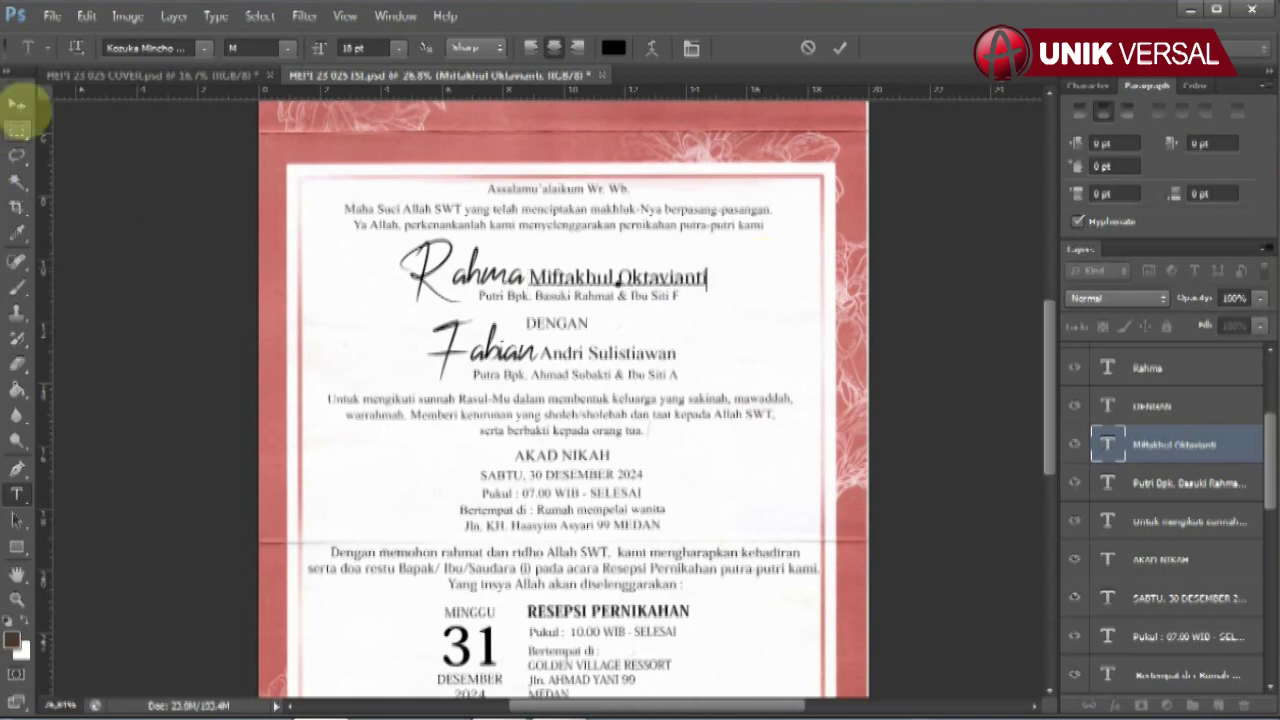
- Retype the bride's Putri Bpk. parents line, ending it with 'inah.'
click(550, 296)
click(16, 494)
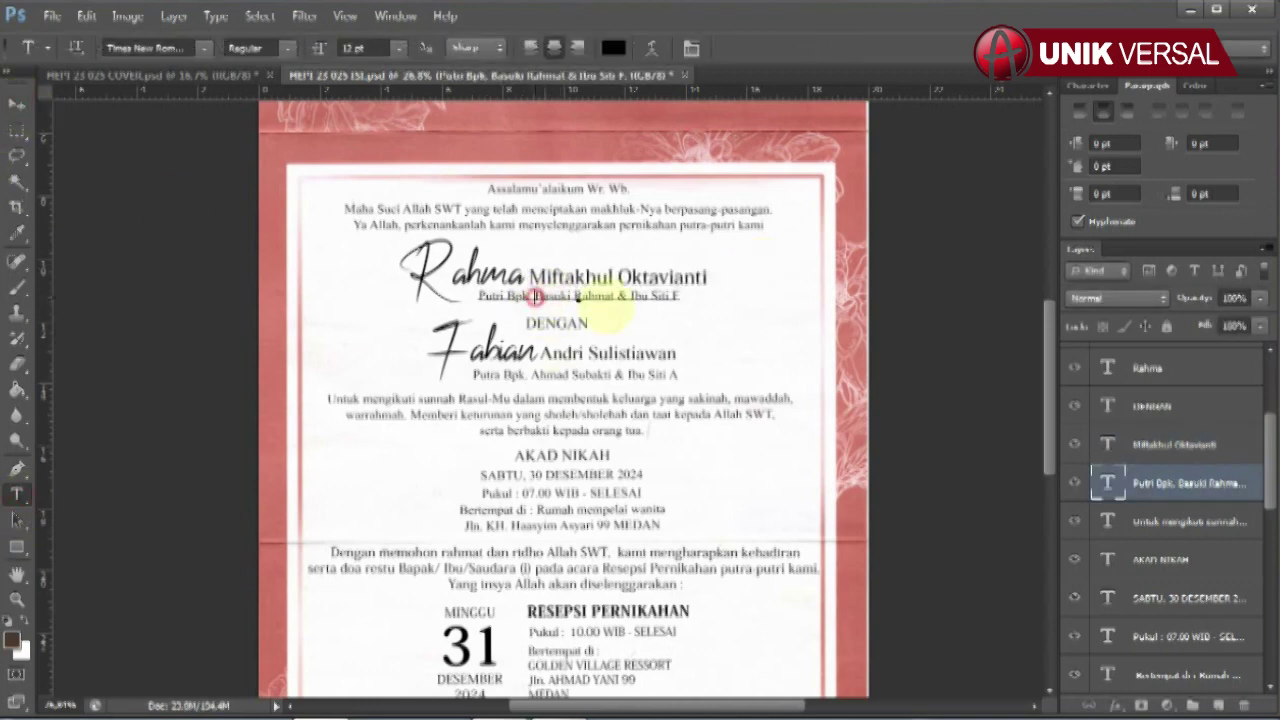
click(535, 296)
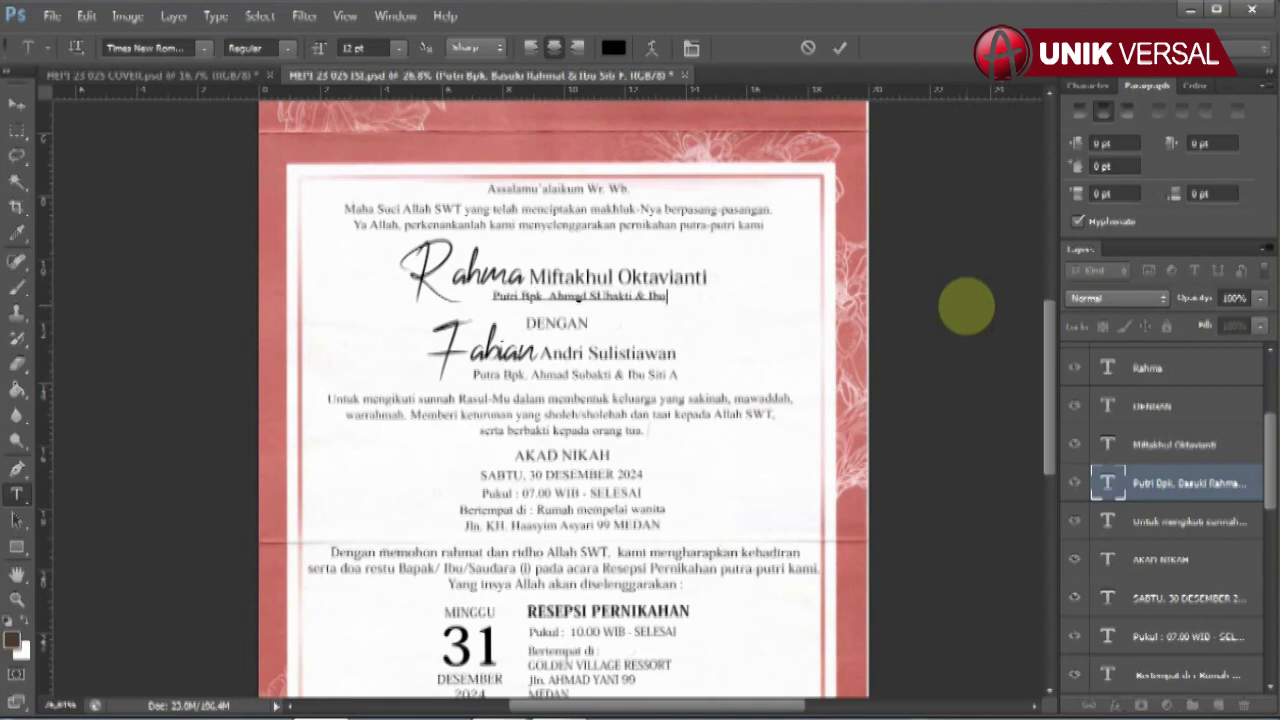
text(inah.)
click(16, 104)
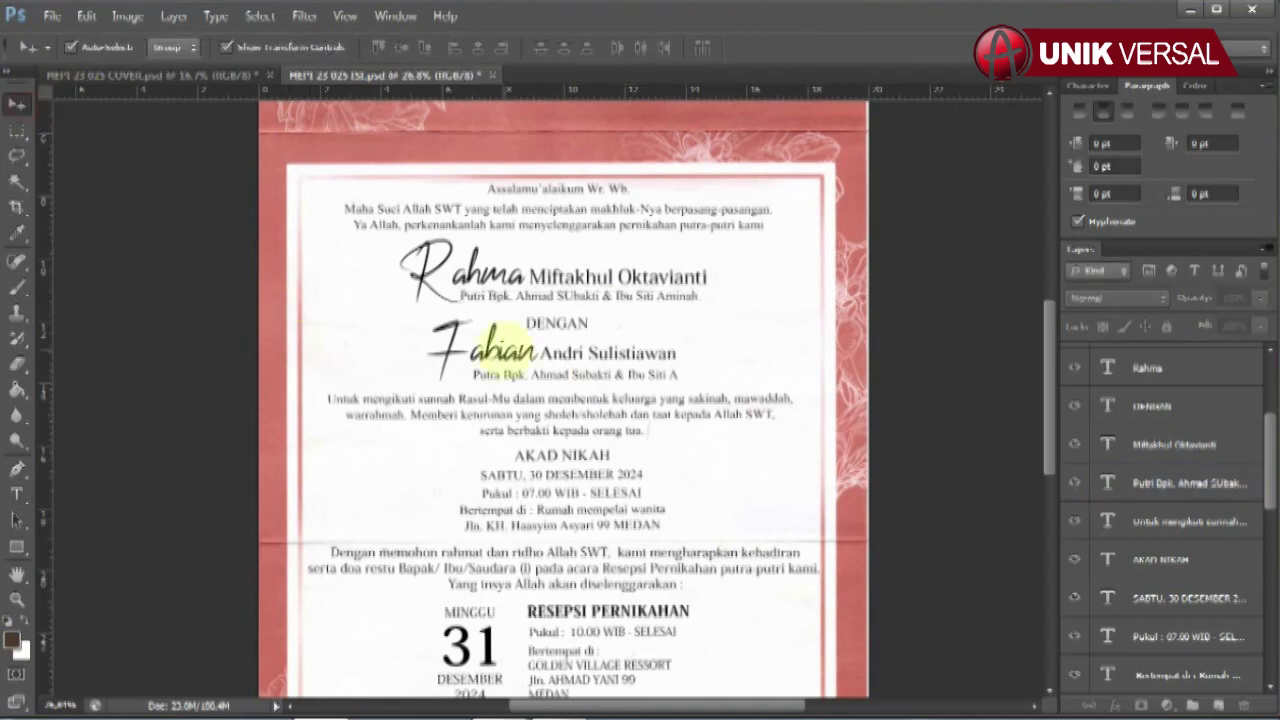
click(500, 345)
click(16, 494)
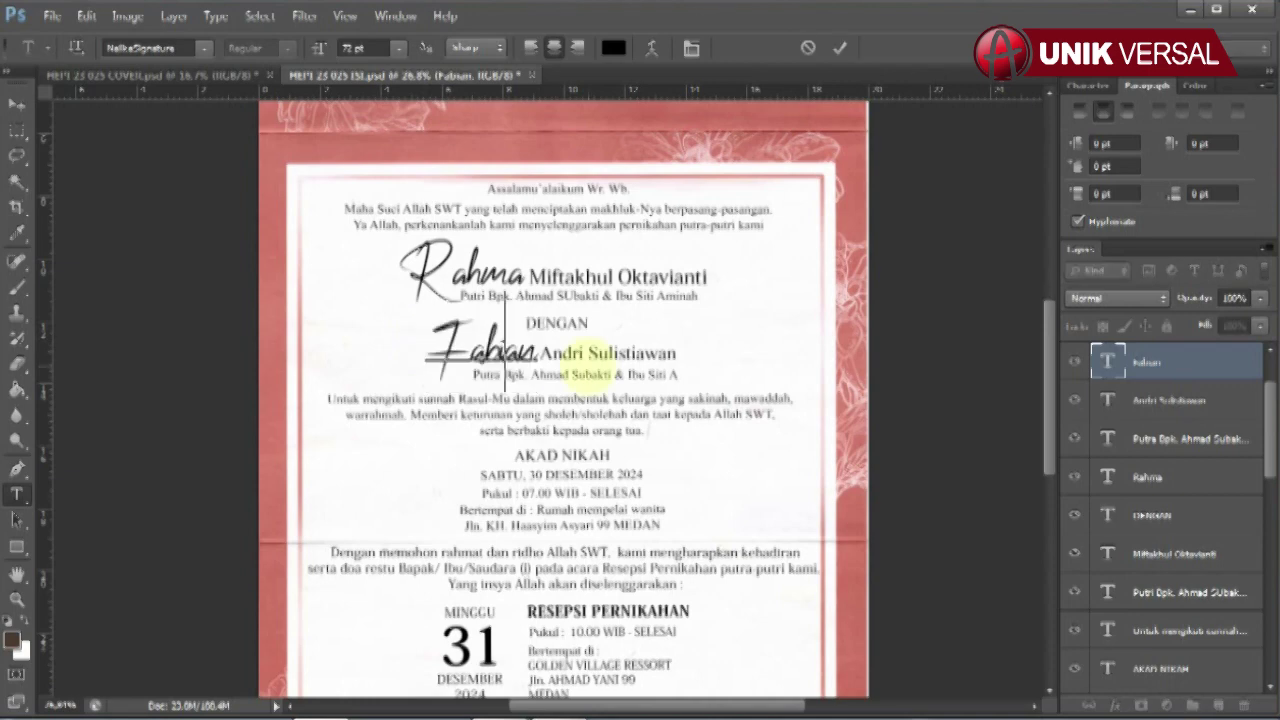
- Retype the groom's full name line
key(v)
click(608, 352)
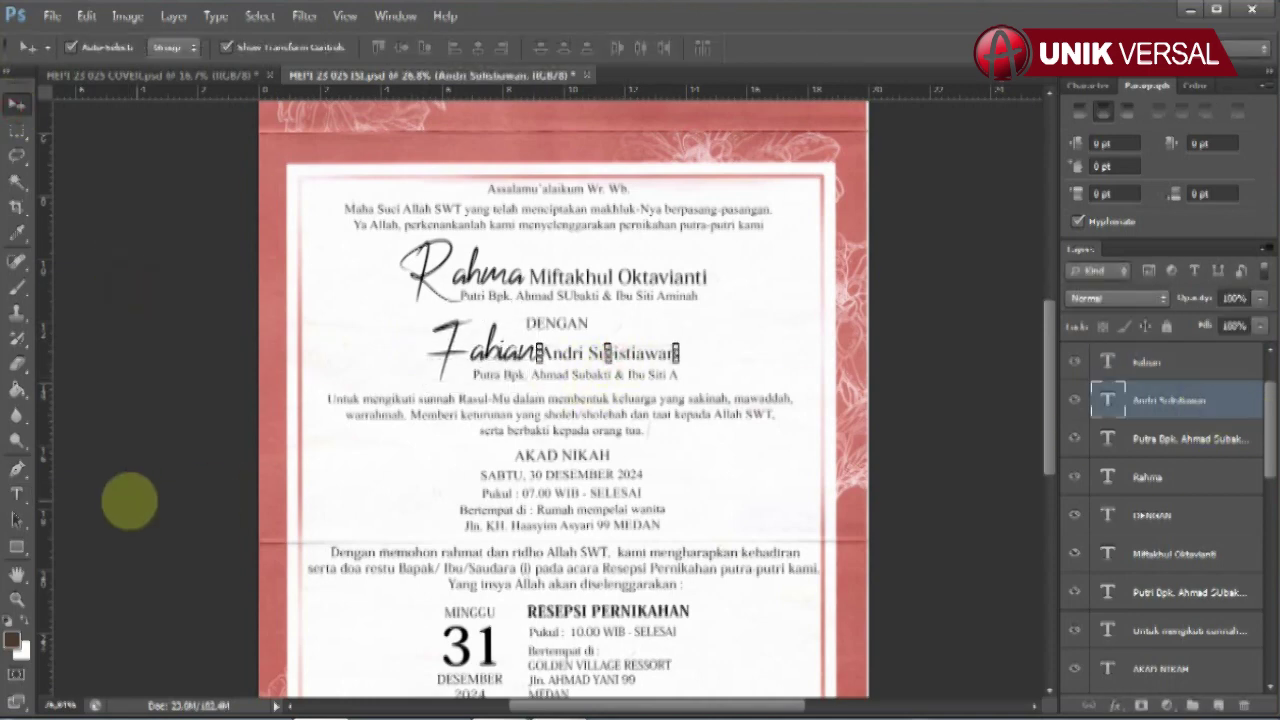
click(16, 494)
click(619, 353)
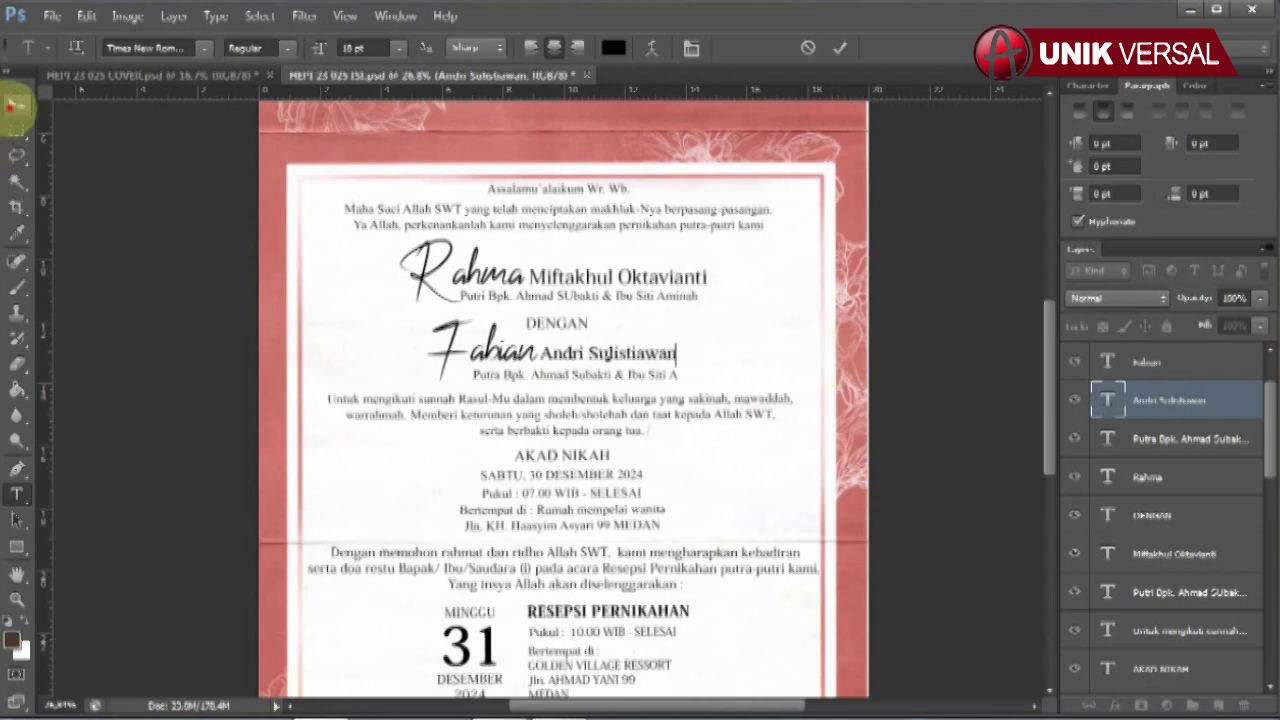
click(16, 104)
- Replace the parent names in the groom's parents line
click(530, 372)
click(1190, 438)
click(16, 494)
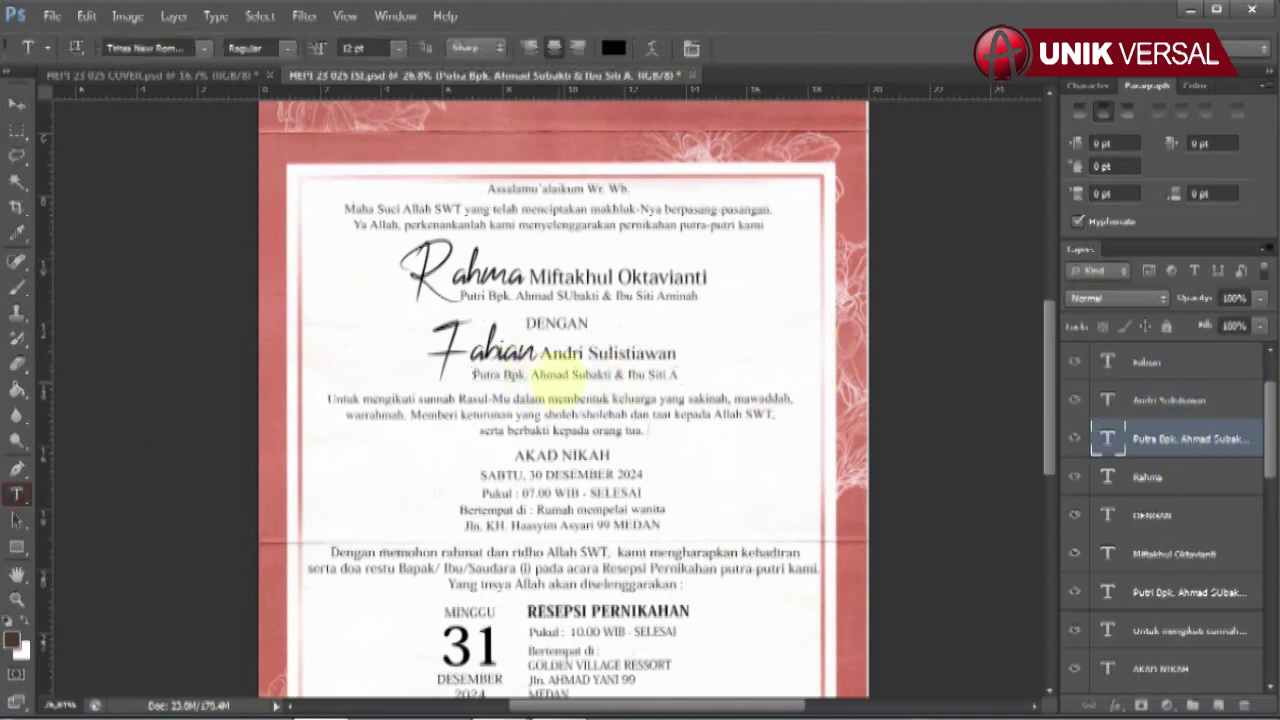
click(530, 352)
click(16, 494)
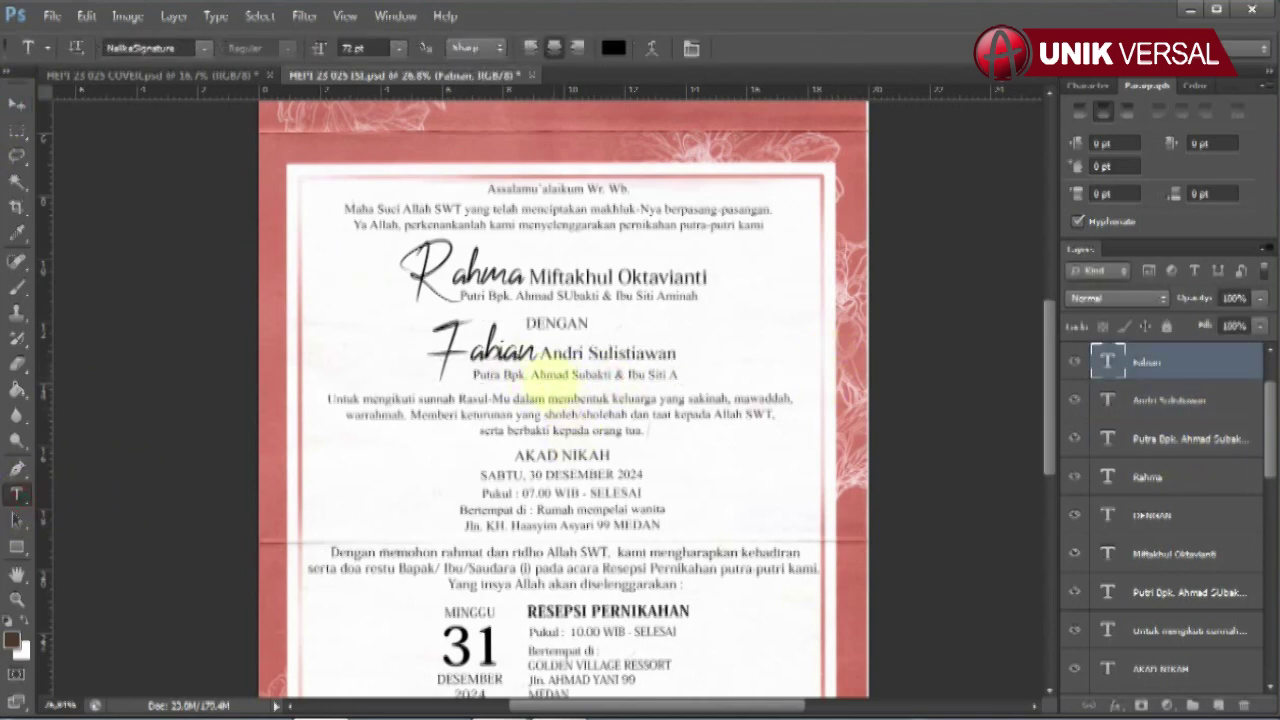
drag(531, 375, 790, 378)
key(BackSpace)
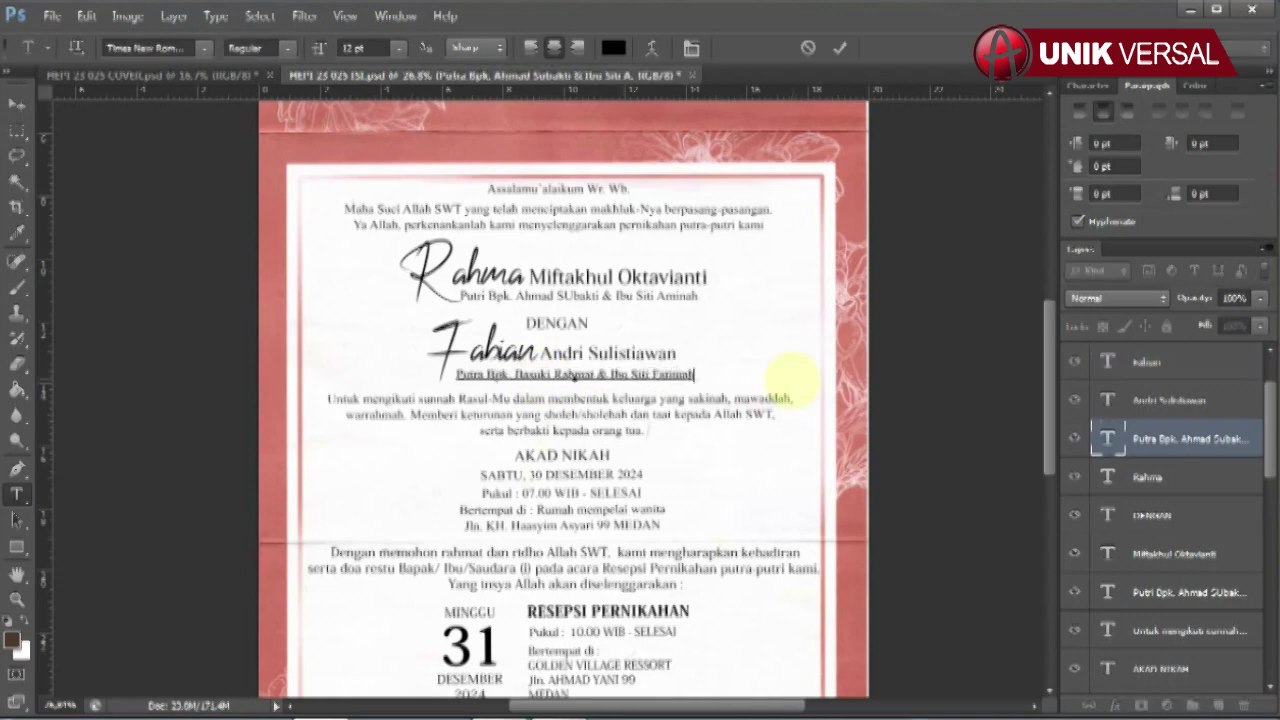
click(16, 104)
- Retype the akad nikah date line that read SABTU, 30 DESEMBER 2024
click(1160, 668)
scroll(1100, 586, down, 3)
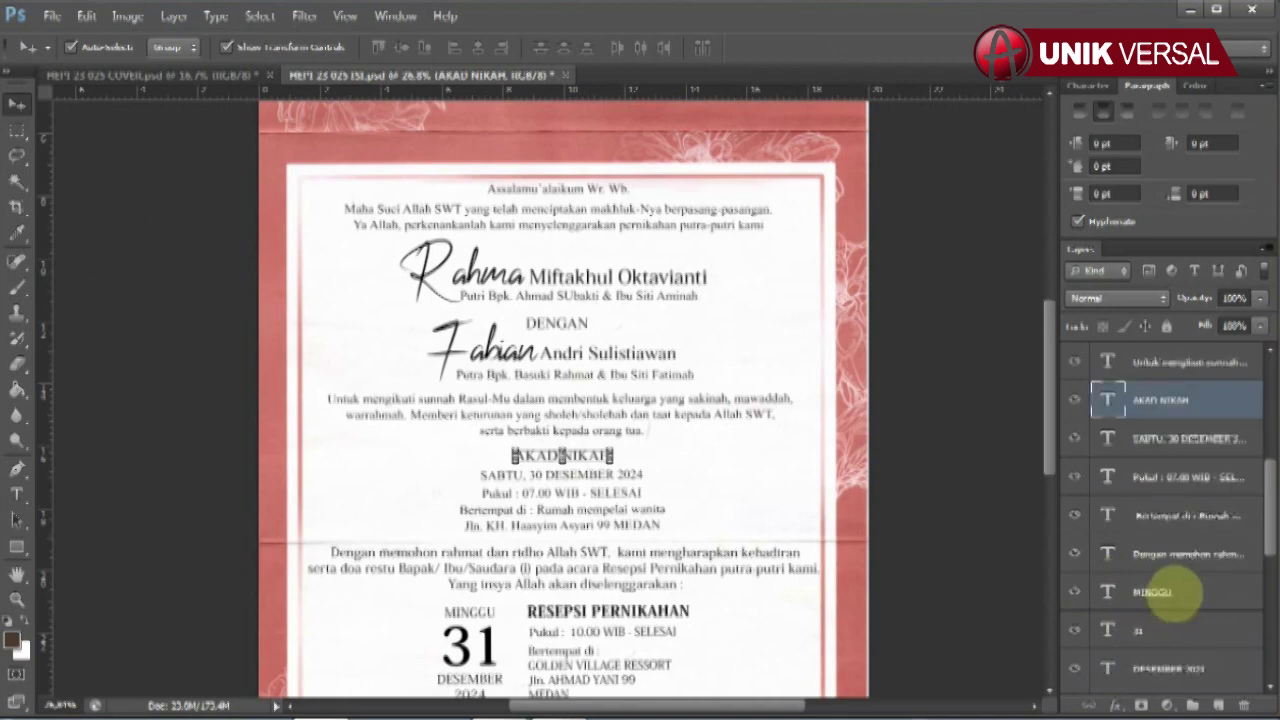
click(780, 476)
click(1165, 400)
click(16, 494)
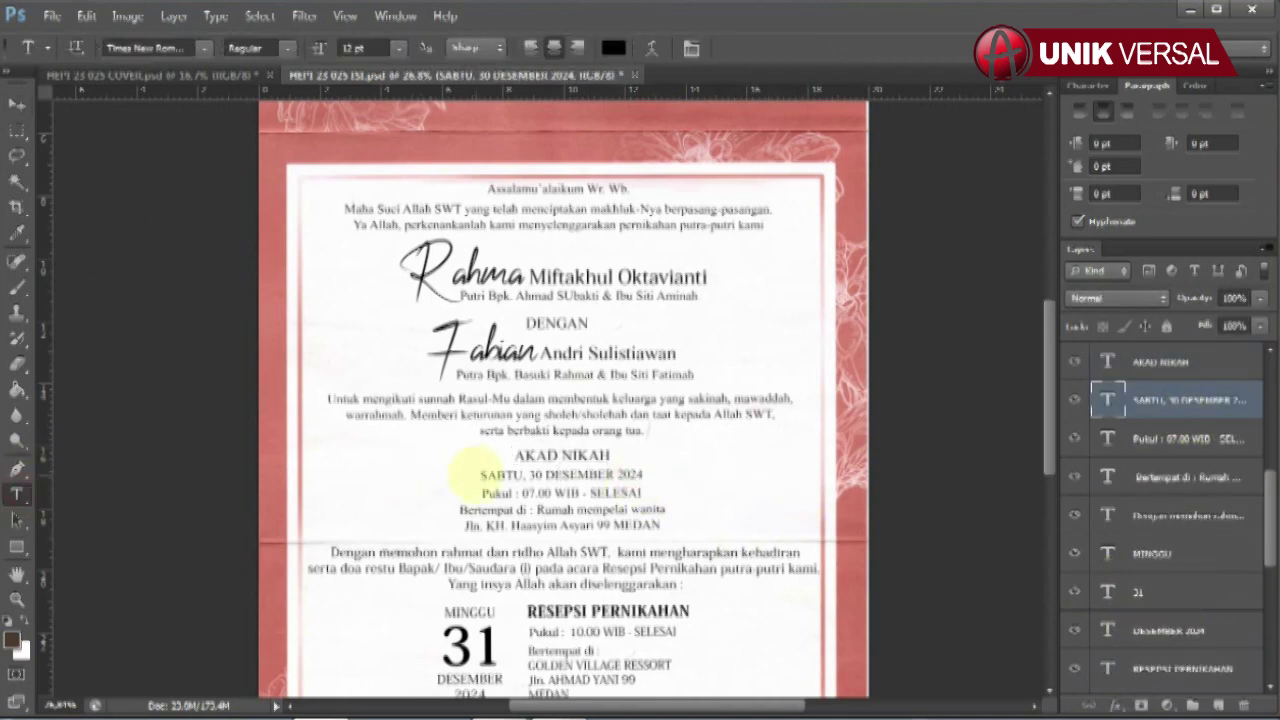
drag(476, 473, 732, 476)
text(Sab)
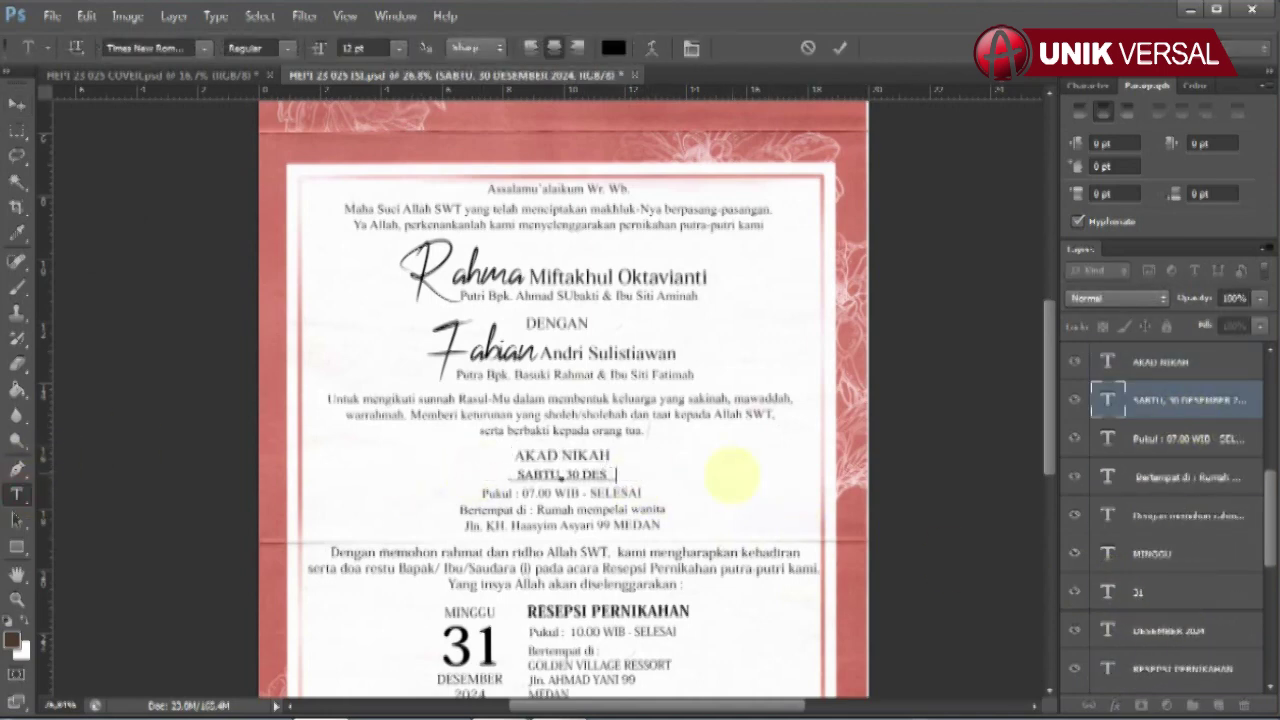
click(16, 104)
- Change the ceremony time line to read 'Pukul : 07.00 W…'
click(1165, 438)
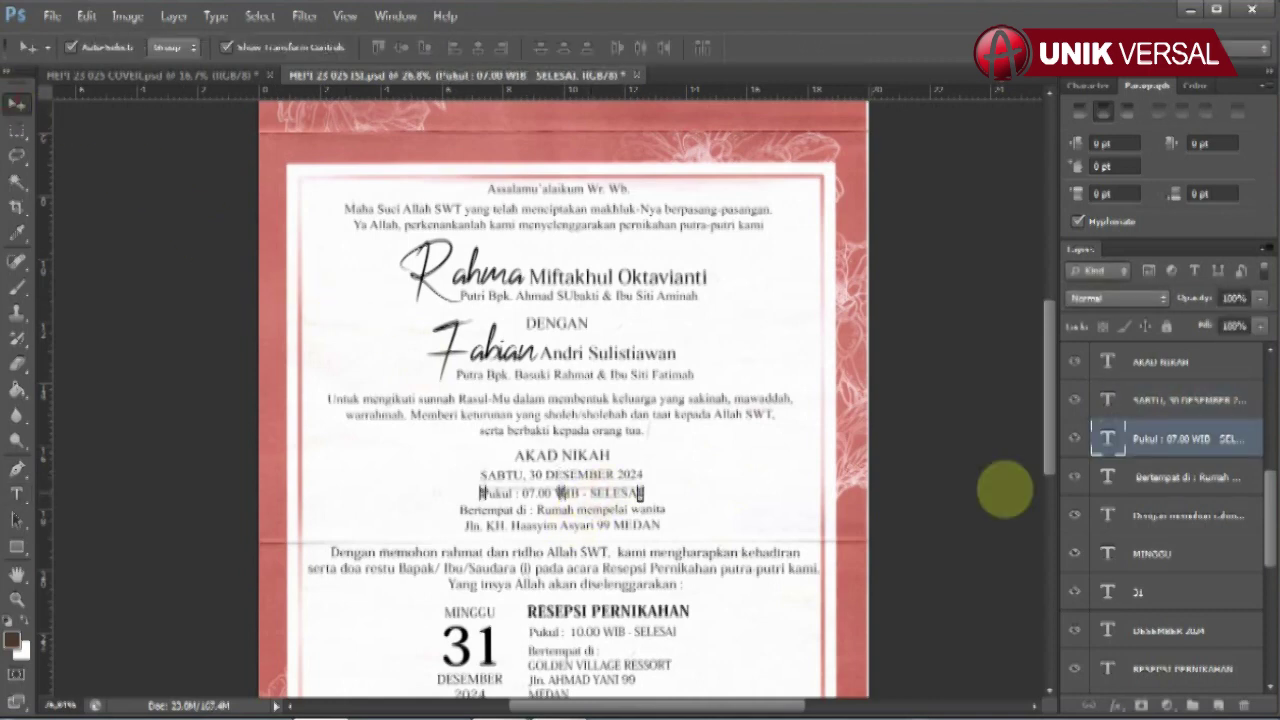
click(16, 494)
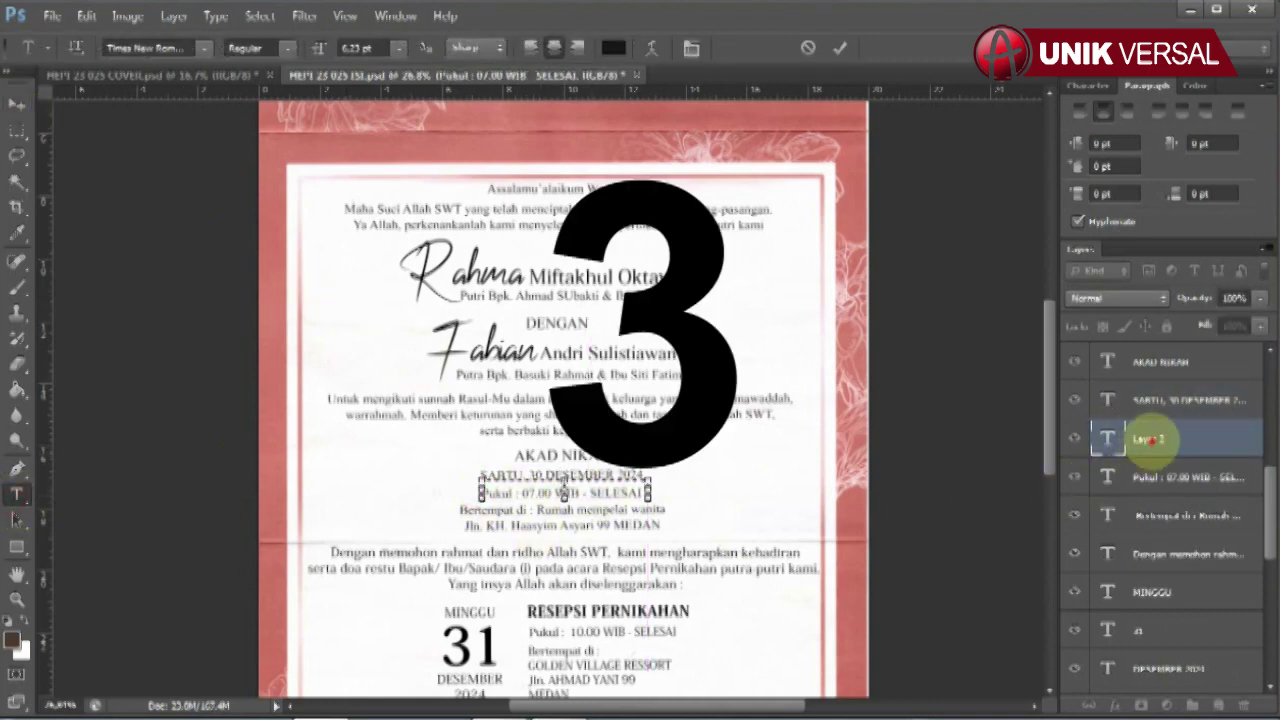
scroll(1063, 434, down, 1)
drag(482, 493, 640, 494)
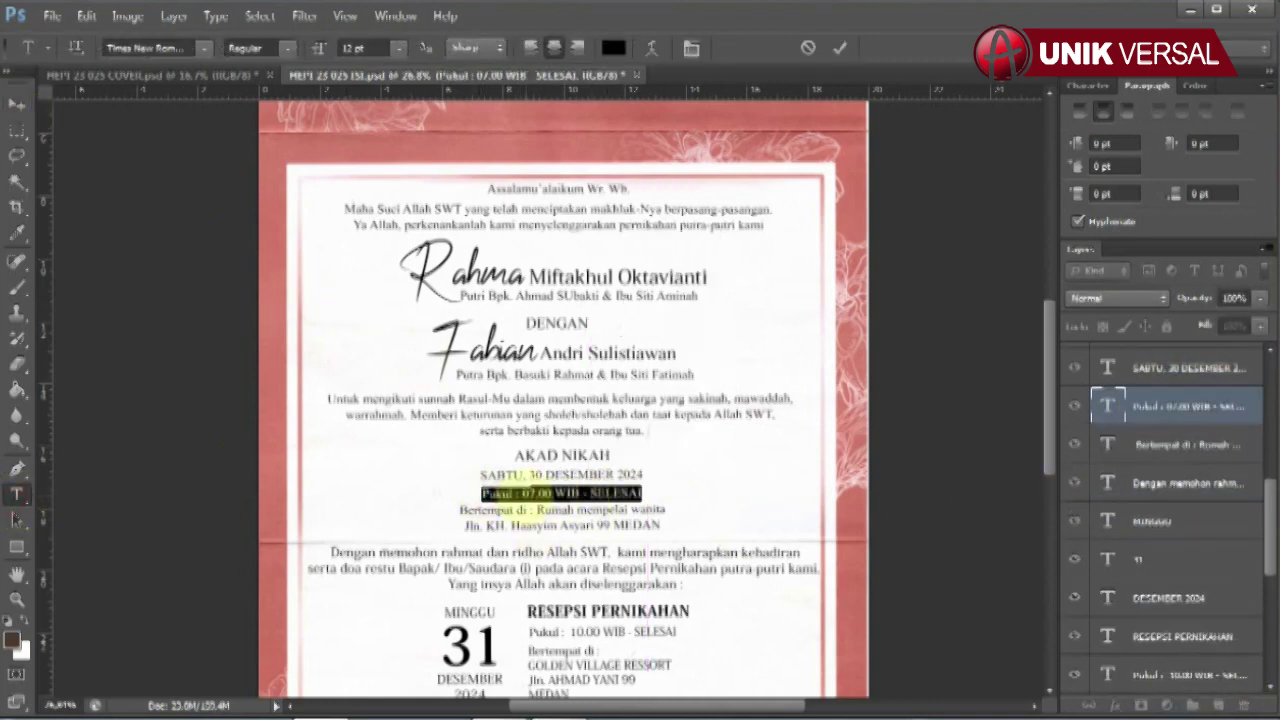
text(Pukul : 07.00 W)
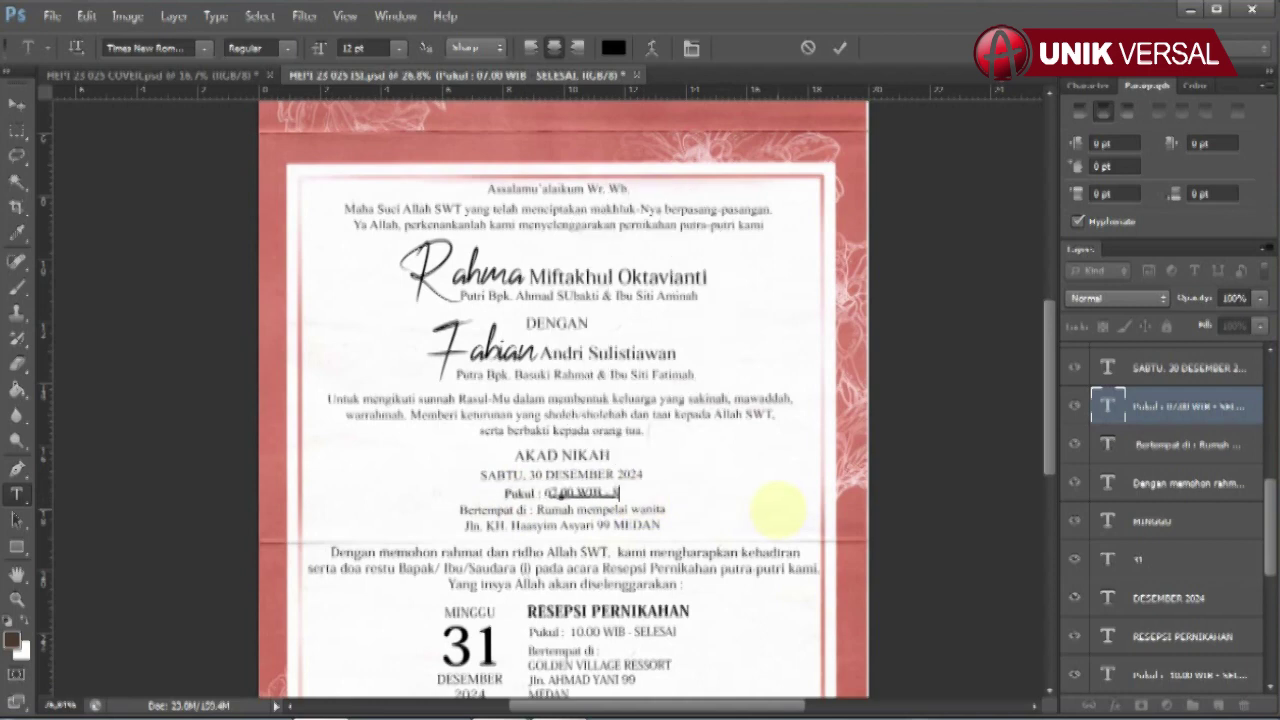
click(16, 104)
click(571, 518)
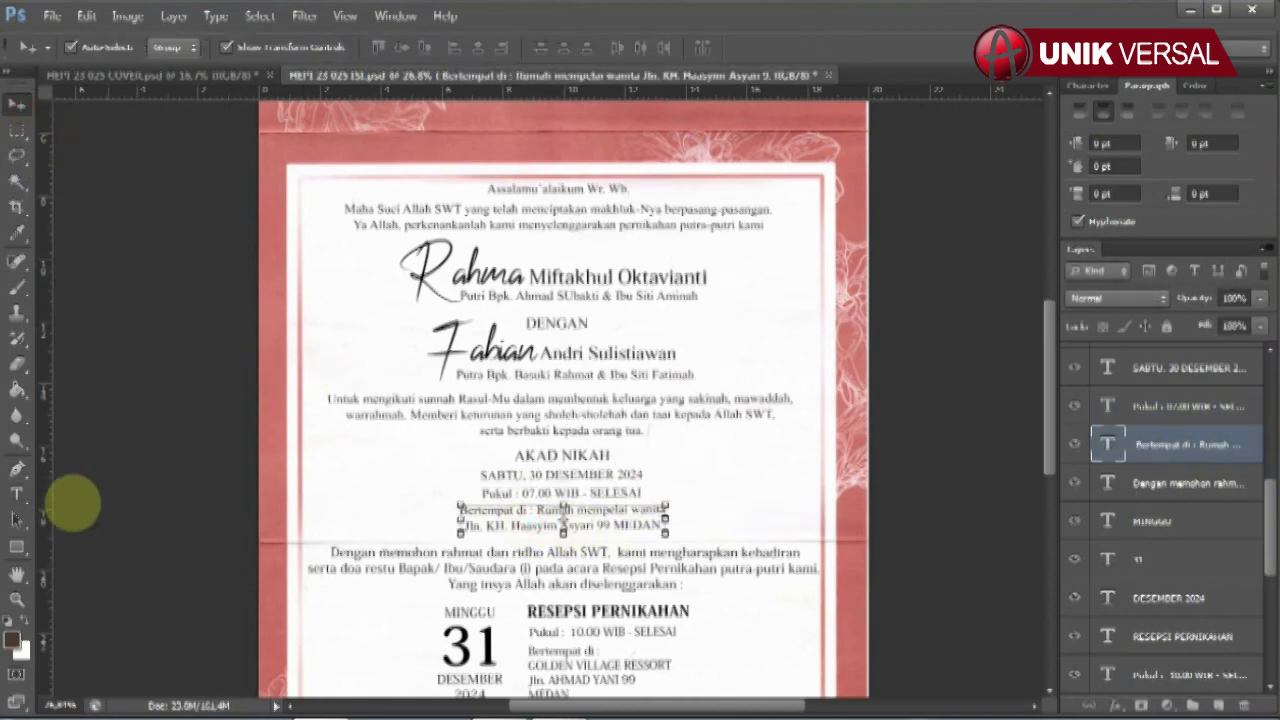
click(16, 494)
drag(470, 512, 800, 520)
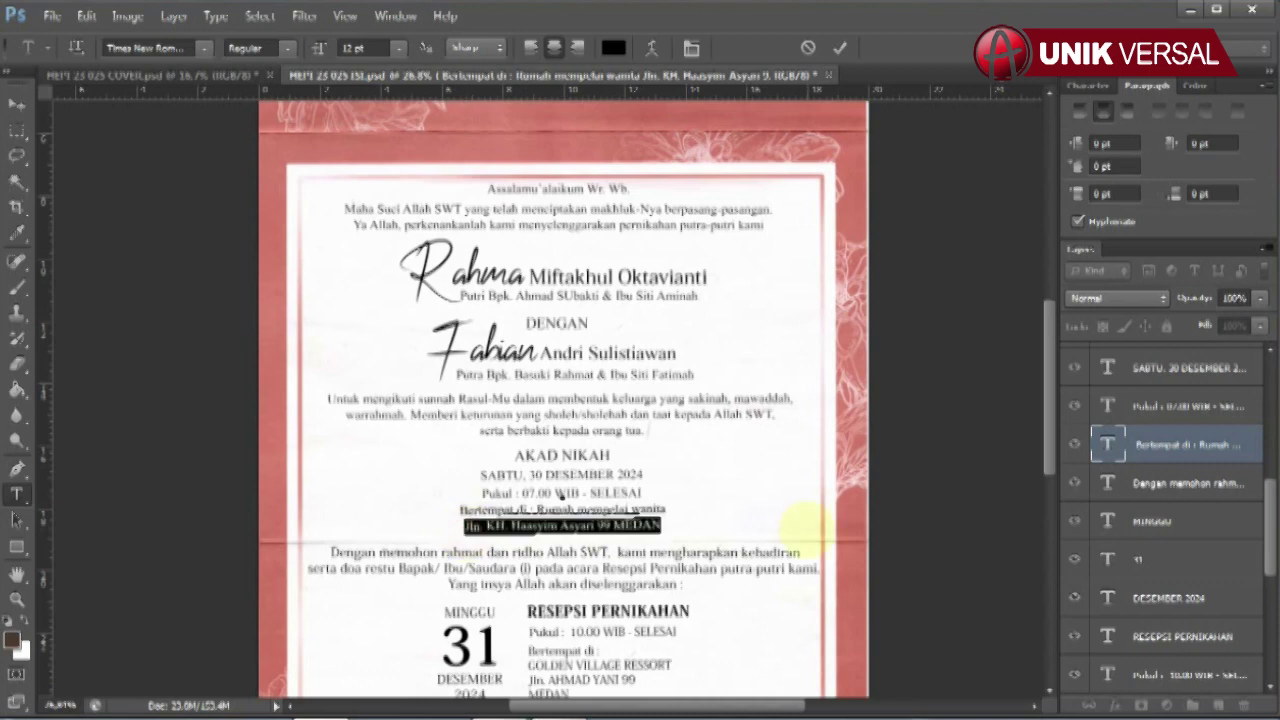
key(BackSpace)
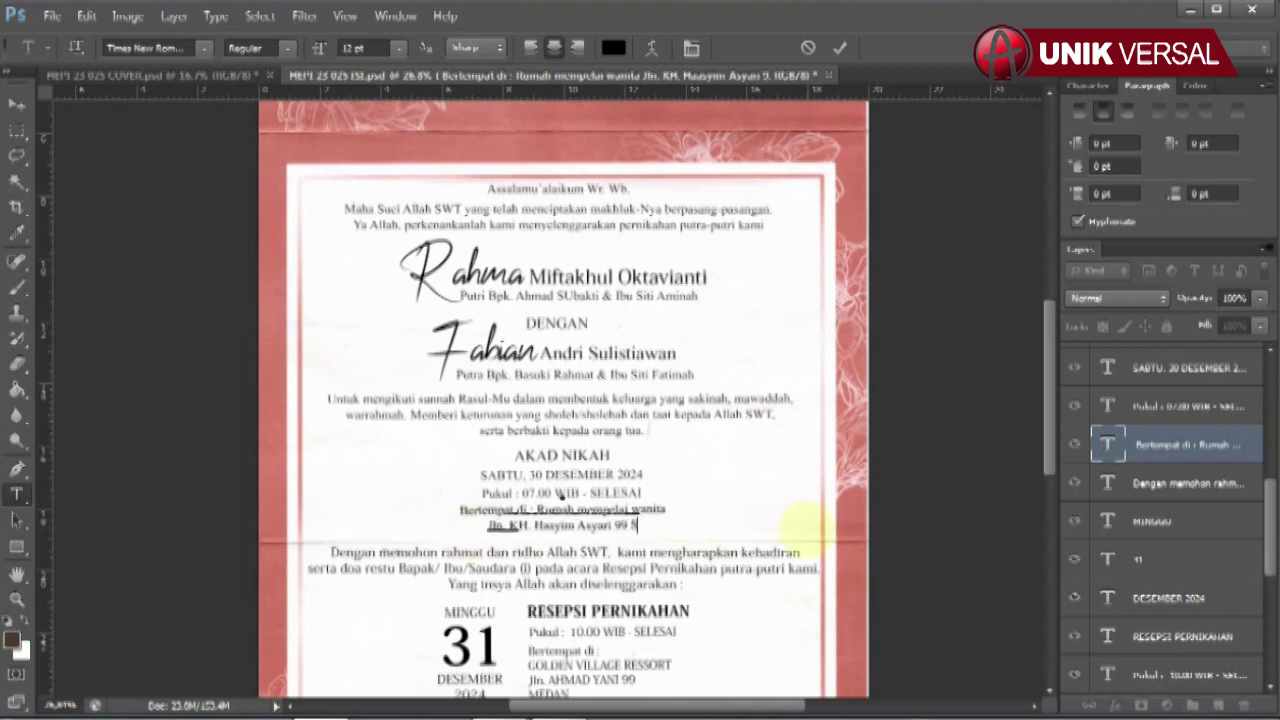
click(16, 104)
scroll(590, 455, down, 5)
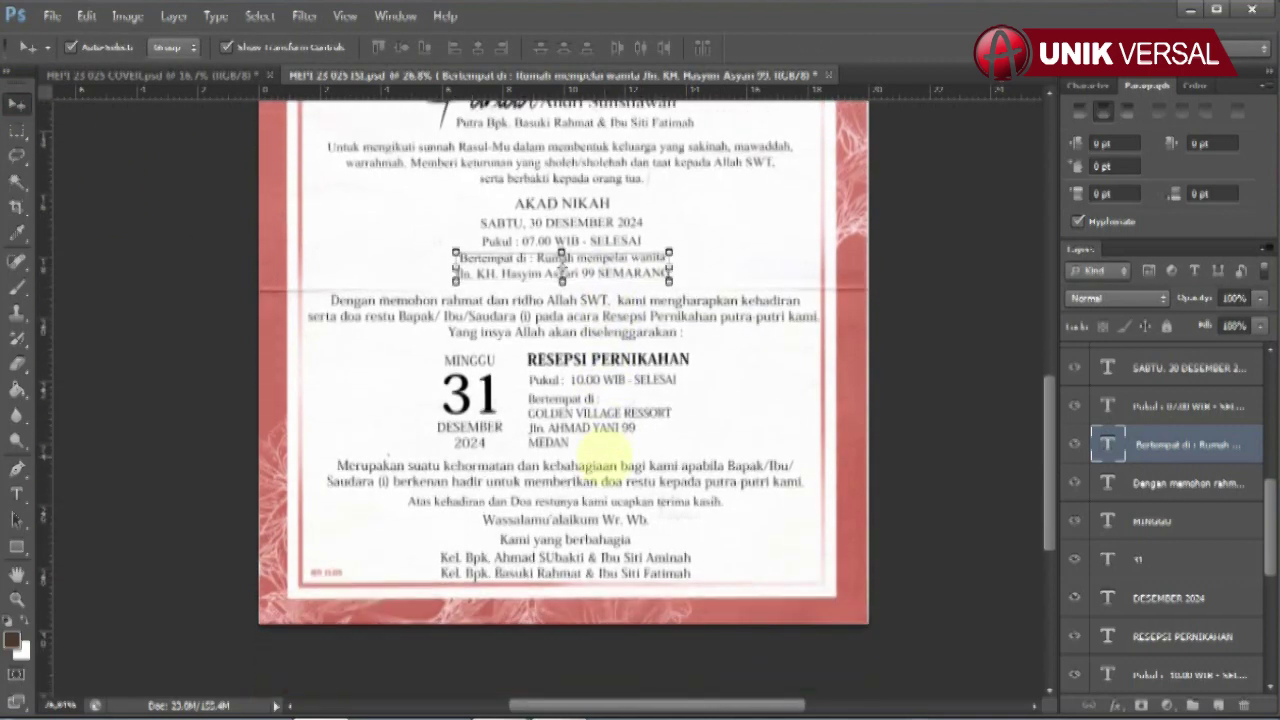
- Retype the day name MINGGU on the reception date block
scroll(600, 440, down, 1)
click(471, 318)
click(665, 327)
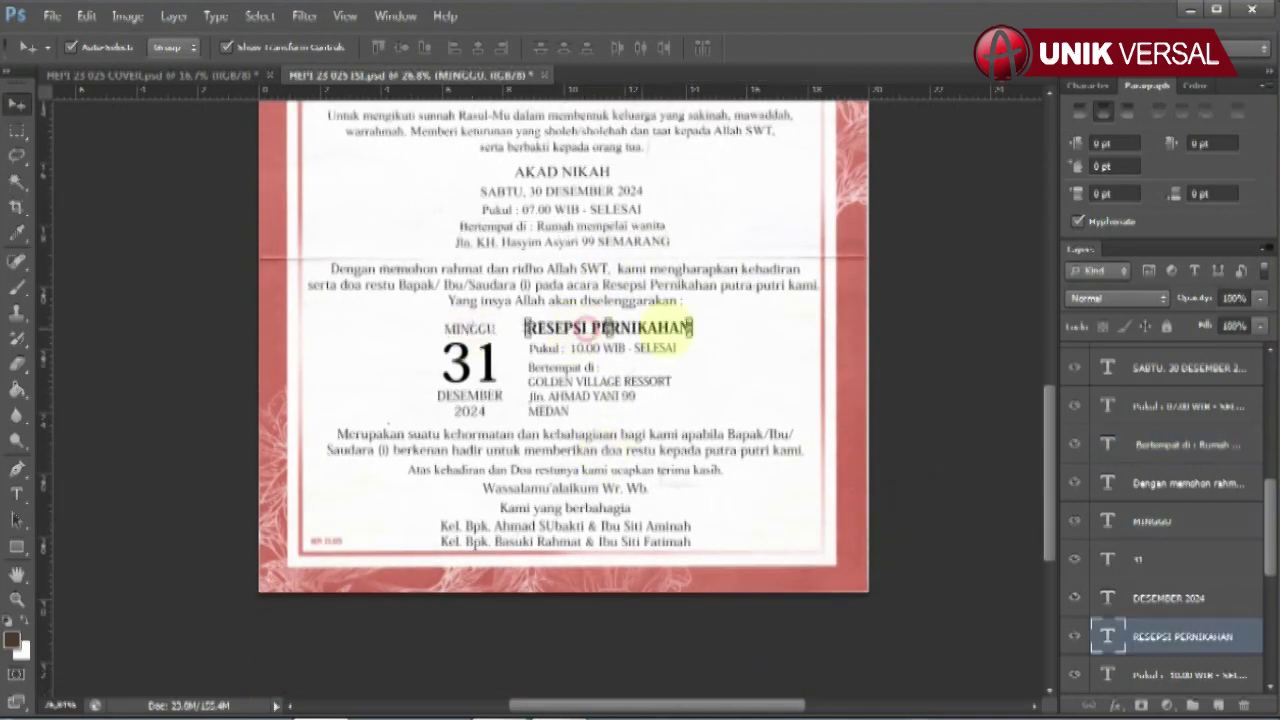
scroll(1175, 640, down, 4)
click(472, 326)
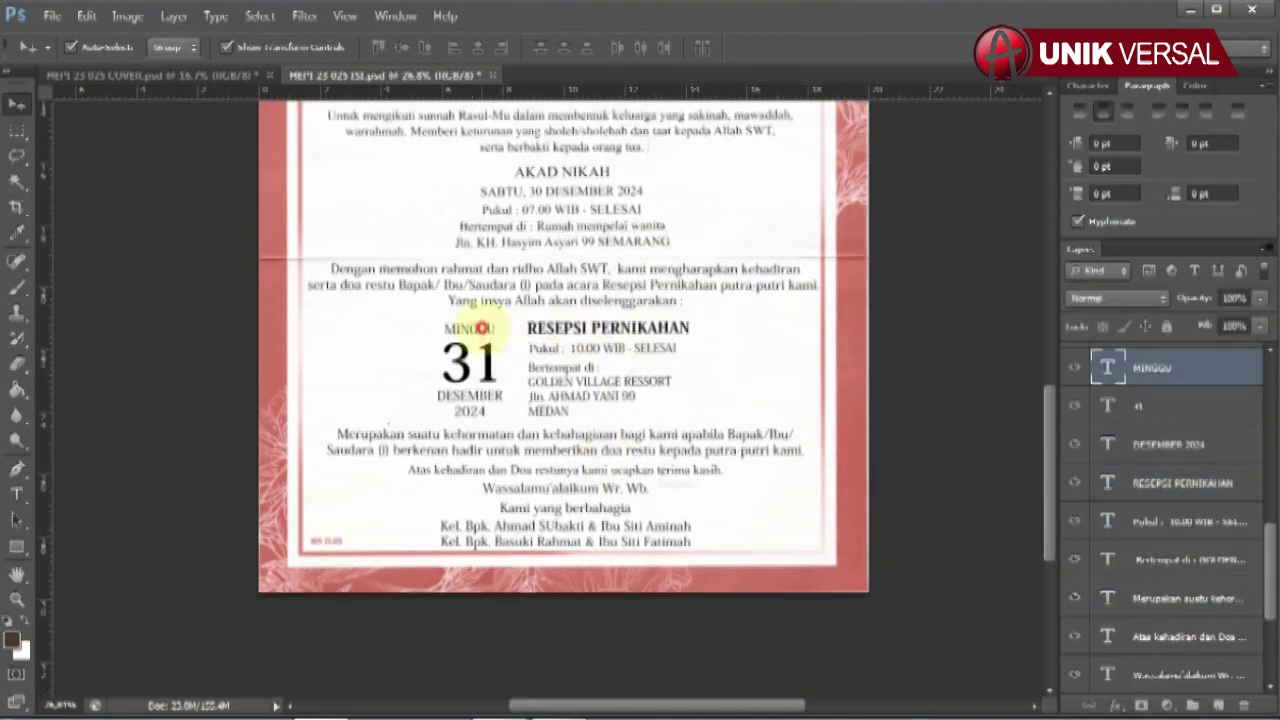
click(16, 494)
double_click(470, 328)
text(MIN)
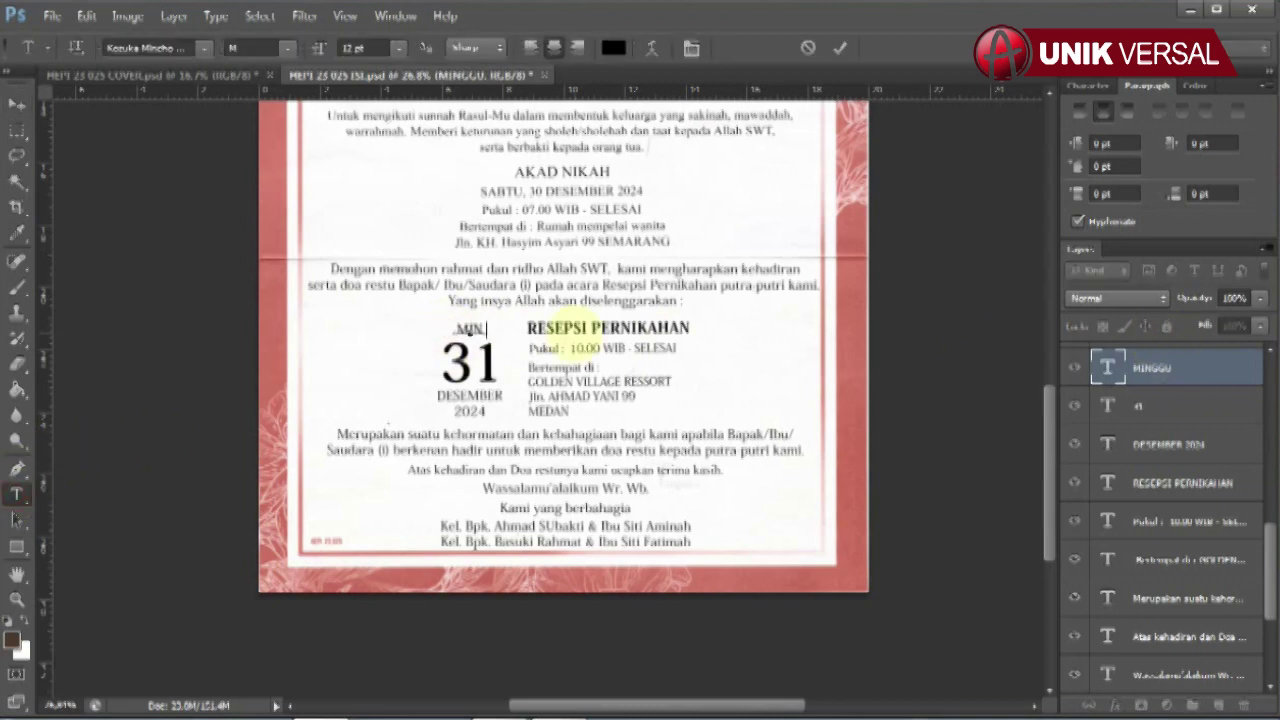
text(GGU)
click(16, 104)
- Edit the large date 31 and the DESEMBER 2024 line
click(1180, 405)
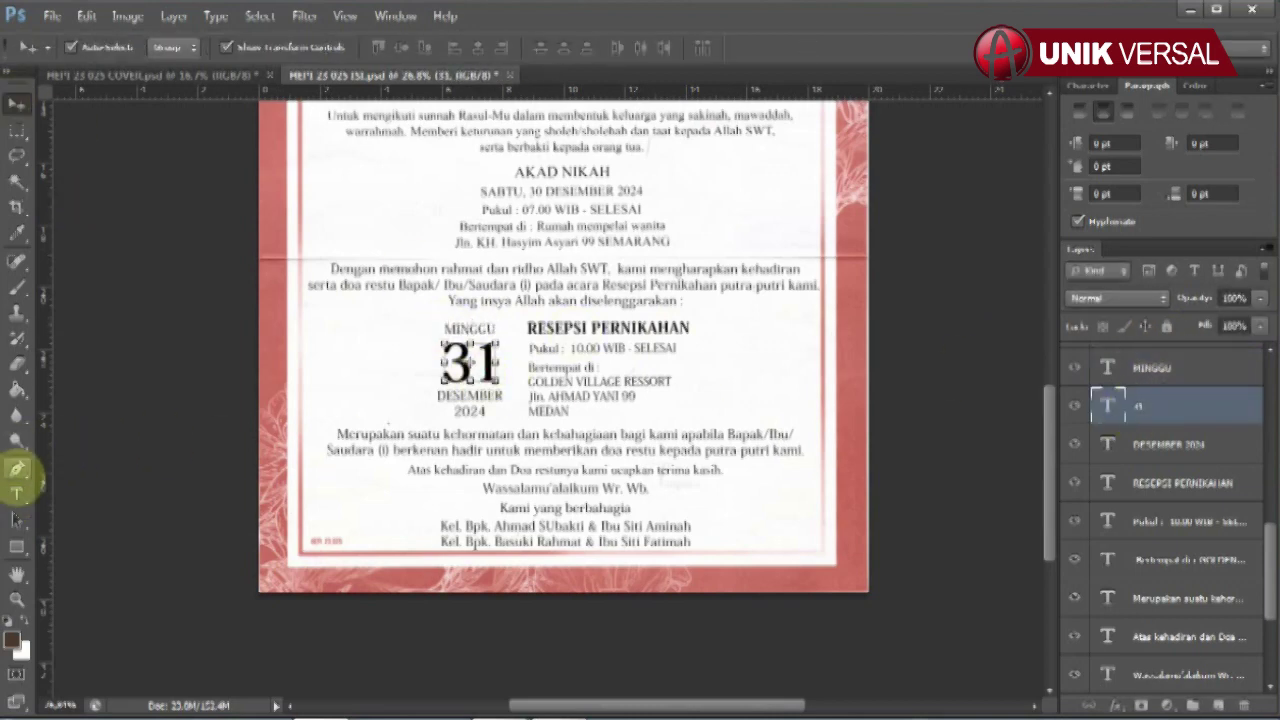
click(16, 494)
double_click(468, 362)
click(16, 104)
click(478, 405)
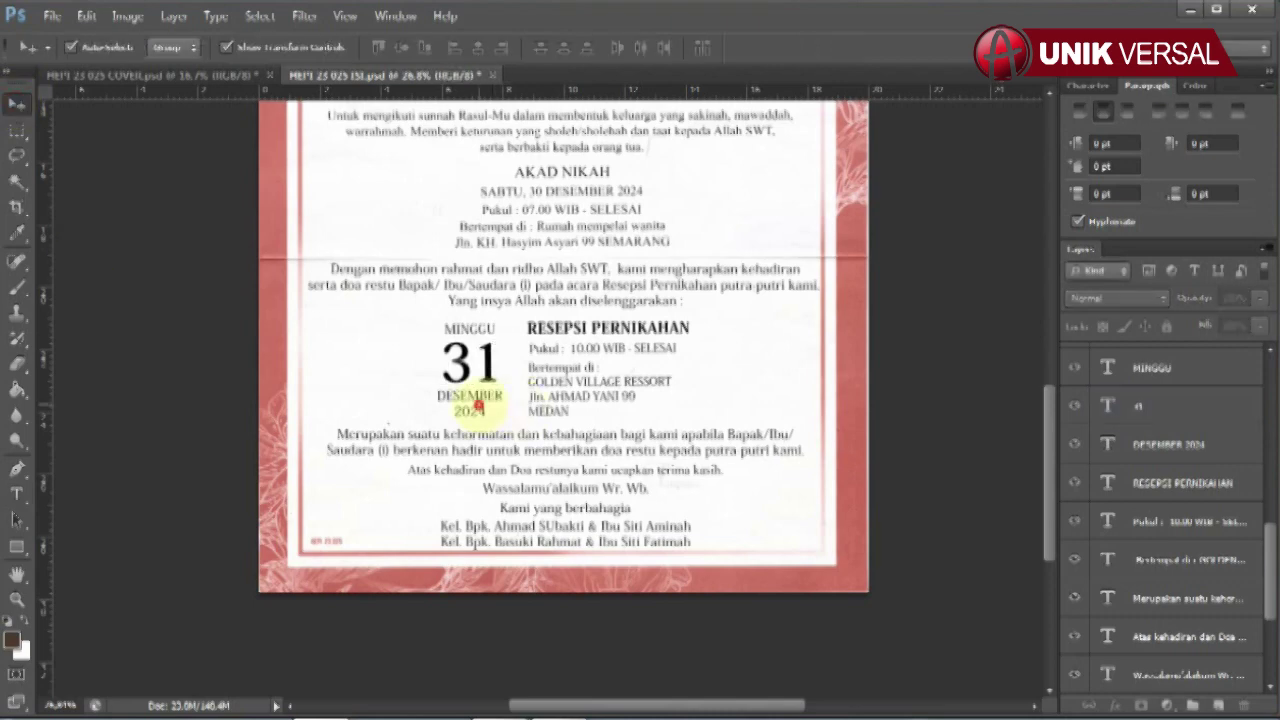
click(16, 494)
drag(437, 396, 508, 414)
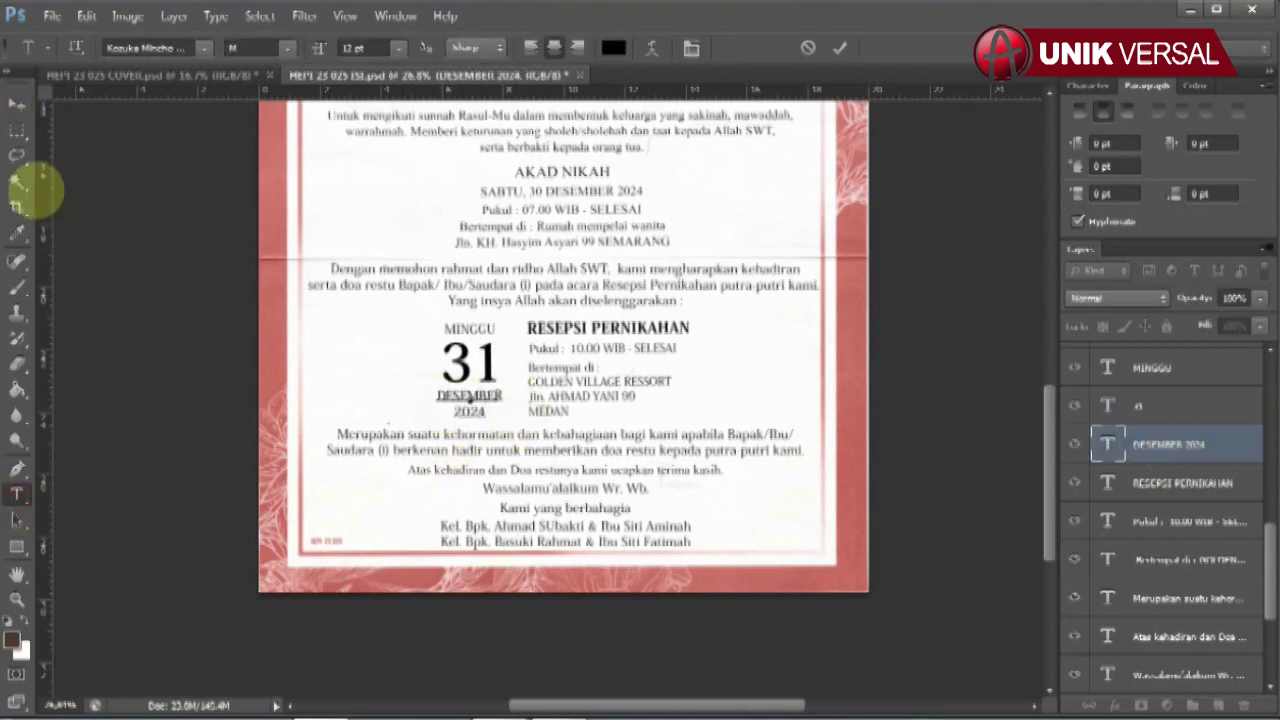
click(16, 104)
- Change the reception time line to '10.00 WIB - SELESAI'
click(575, 348)
click(16, 494)
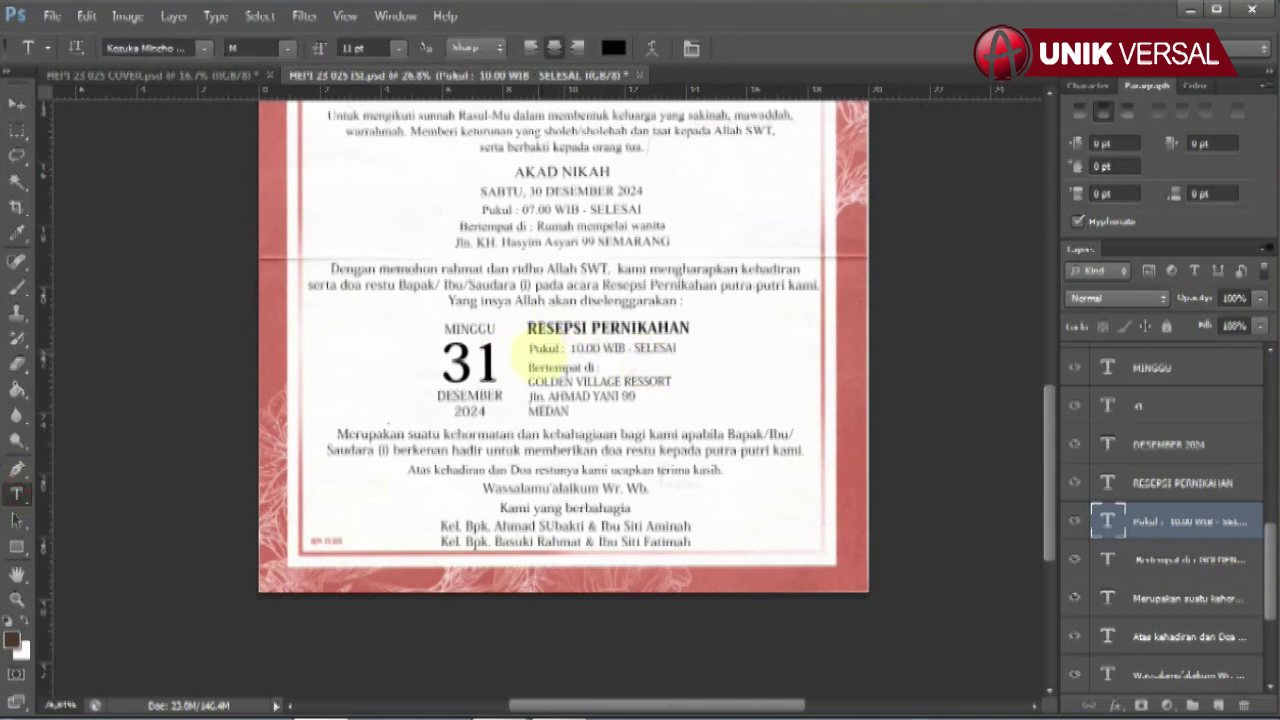
drag(530, 350, 678, 350)
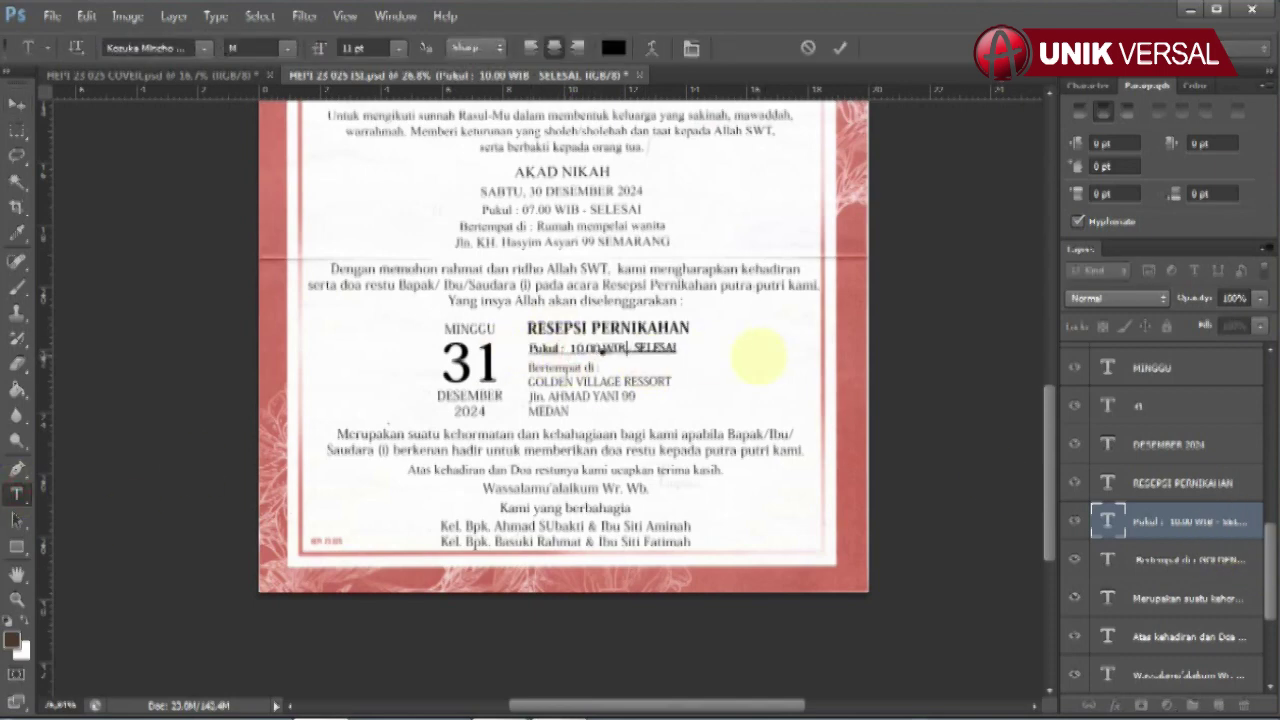
text(10.00 WIB - SELESAI)
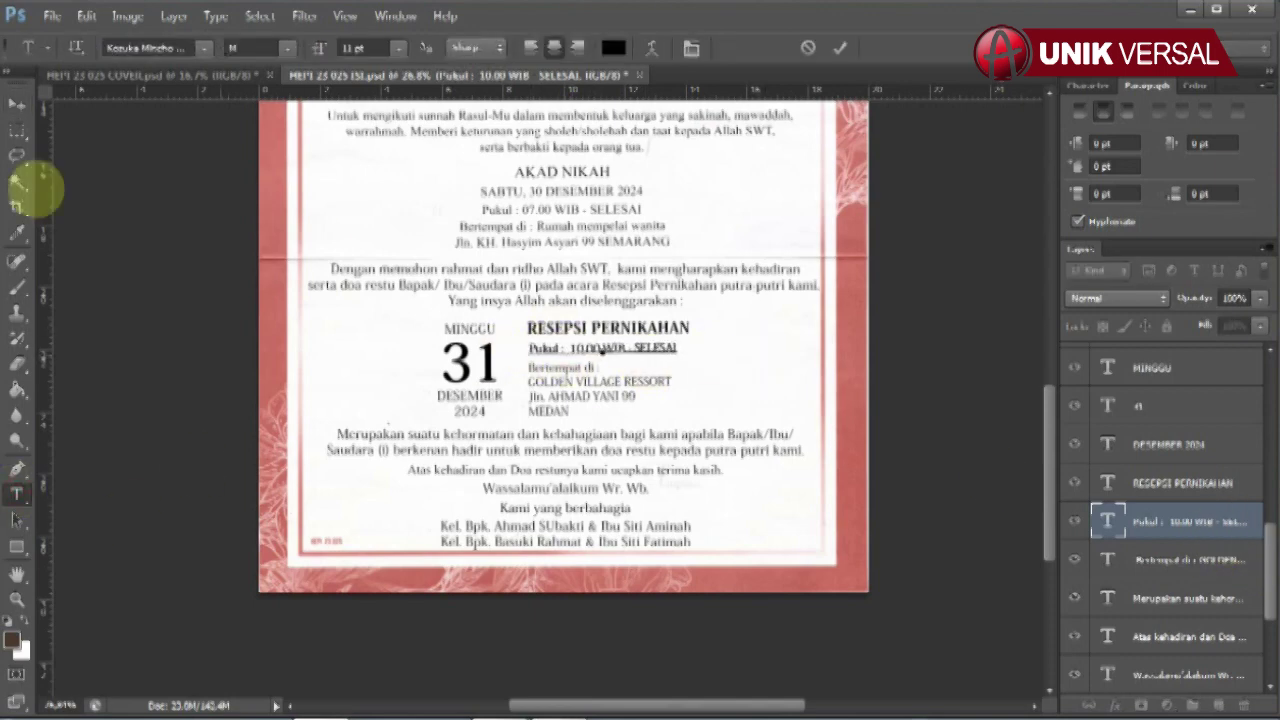
click(16, 104)
- Retype the reception venue address from GOLDEN through SEMARANG
click(560, 390)
click(16, 494)
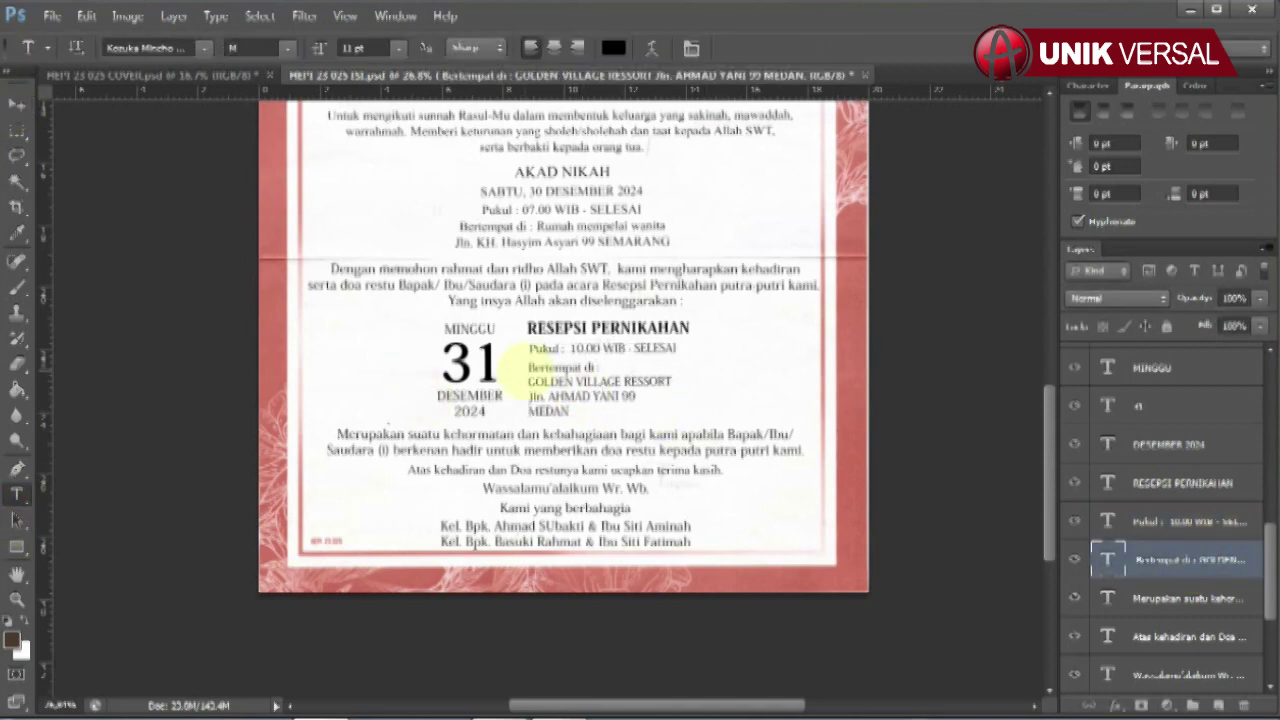
drag(528, 383, 645, 410)
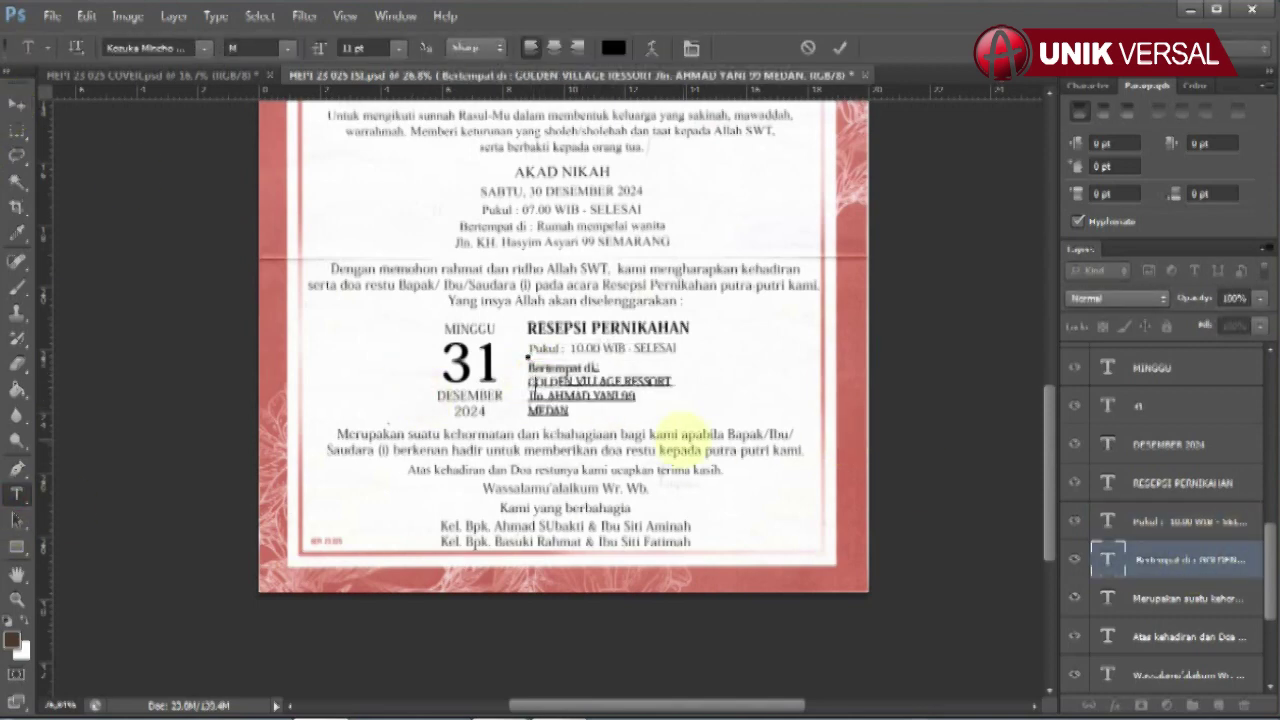
text(GOLDEN)
click(16, 104)
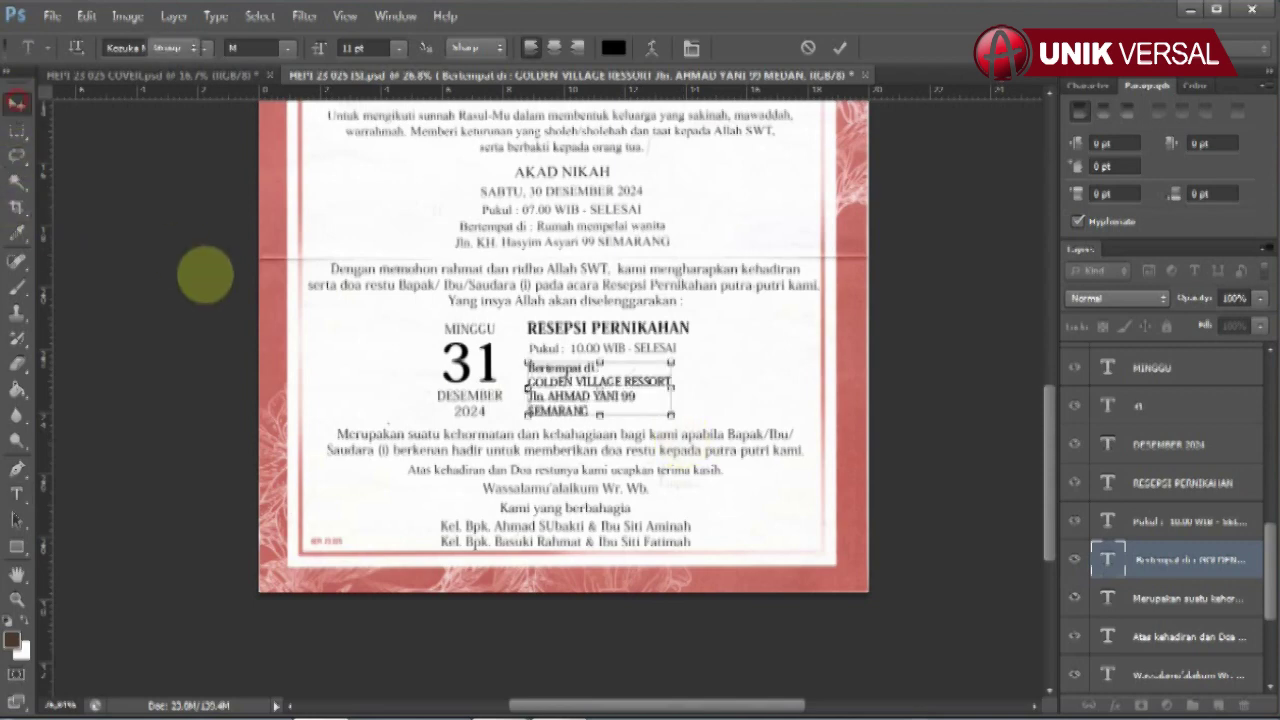
- Replace the bride's parents line with the parents' full names
click(571, 523)
click(16, 492)
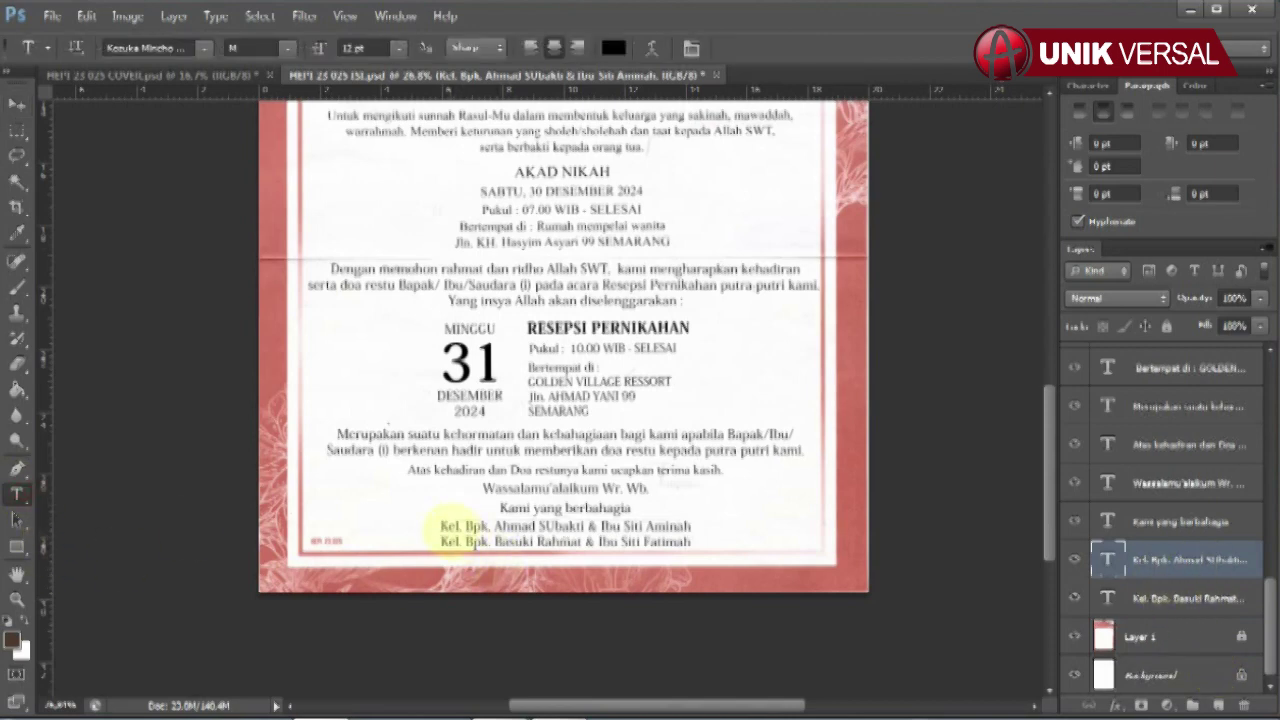
drag(440, 525, 728, 528)
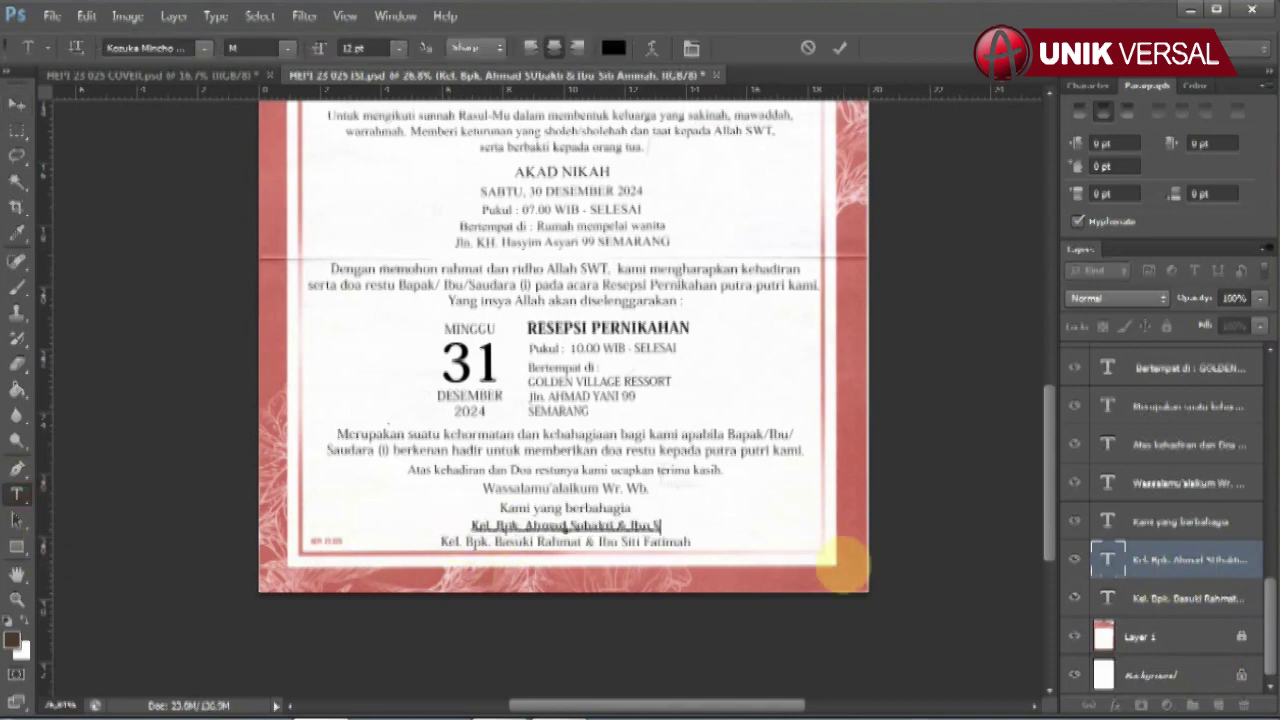
click(16, 104)
- Edit the groom's parents line, then zoom out to show the whole page
click(560, 541)
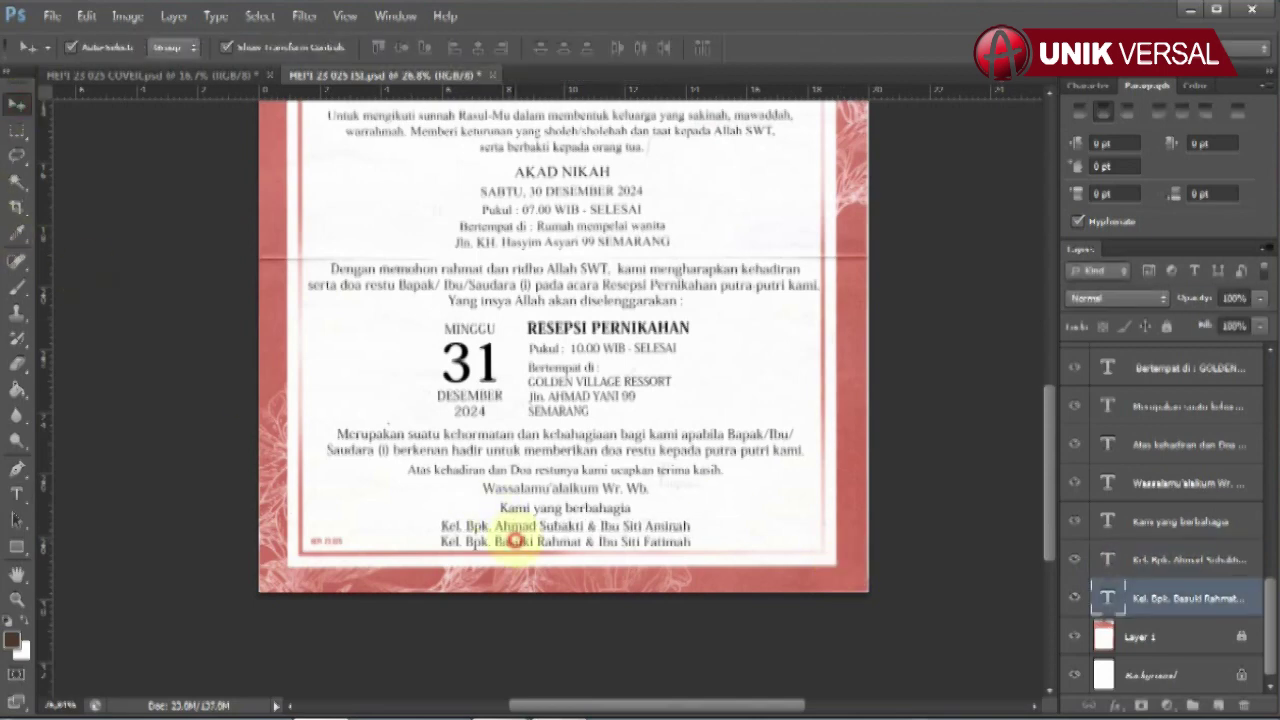
click(16, 492)
triple_click(452, 541)
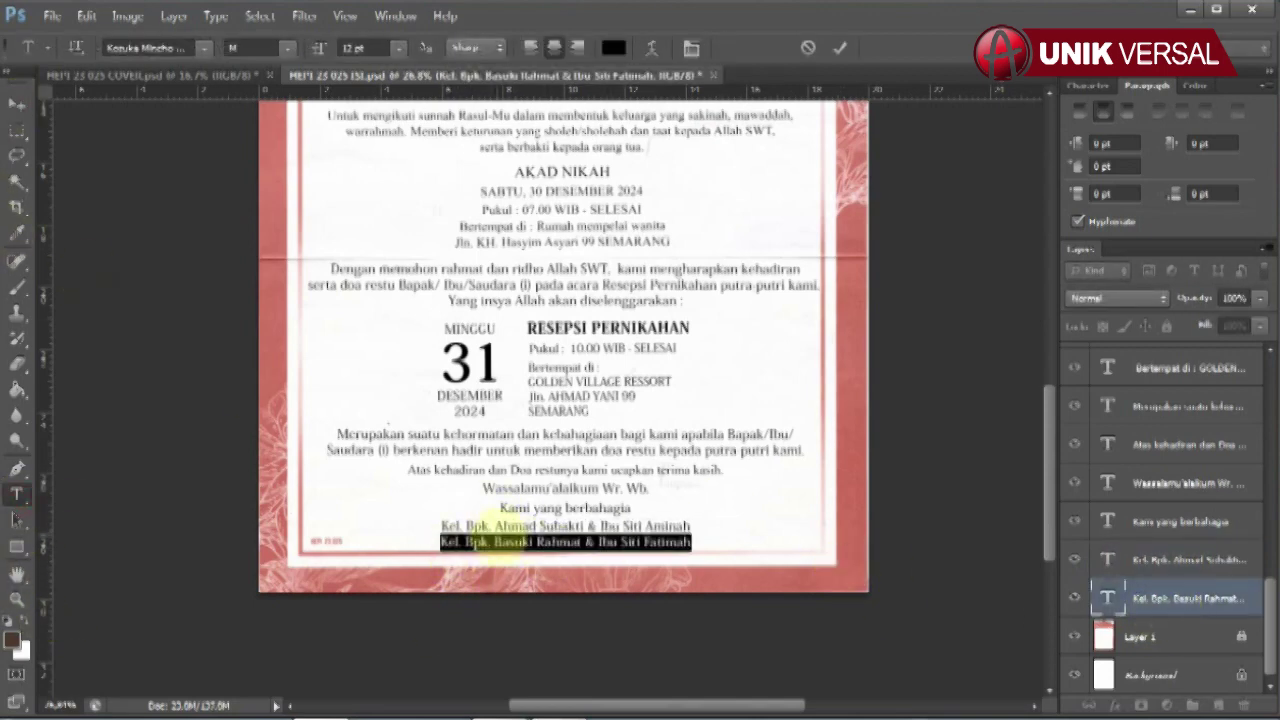
click(497, 541)
click(600, 541)
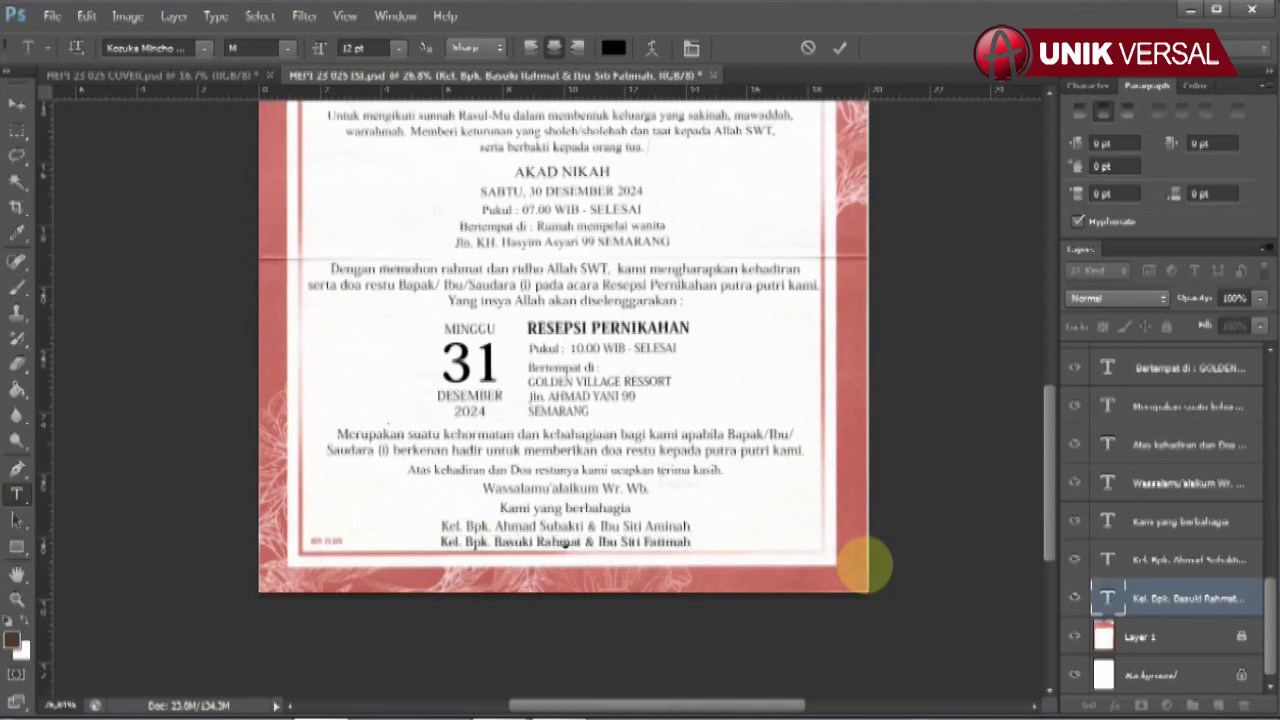
click(16, 104)
key(ctrl+minus)
key(ctrl+minus)
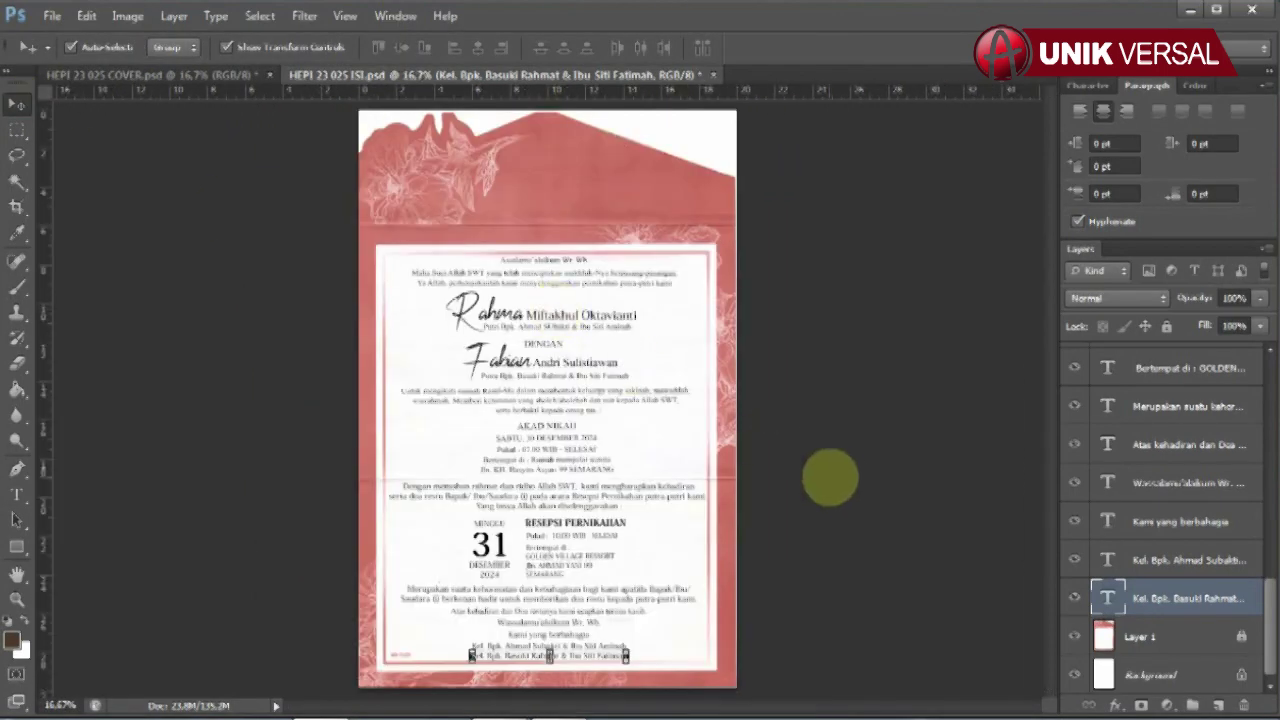
- Save the HEPI 23 025 ISI.psd inner-page document with Ctrl+S
click(838, 482)
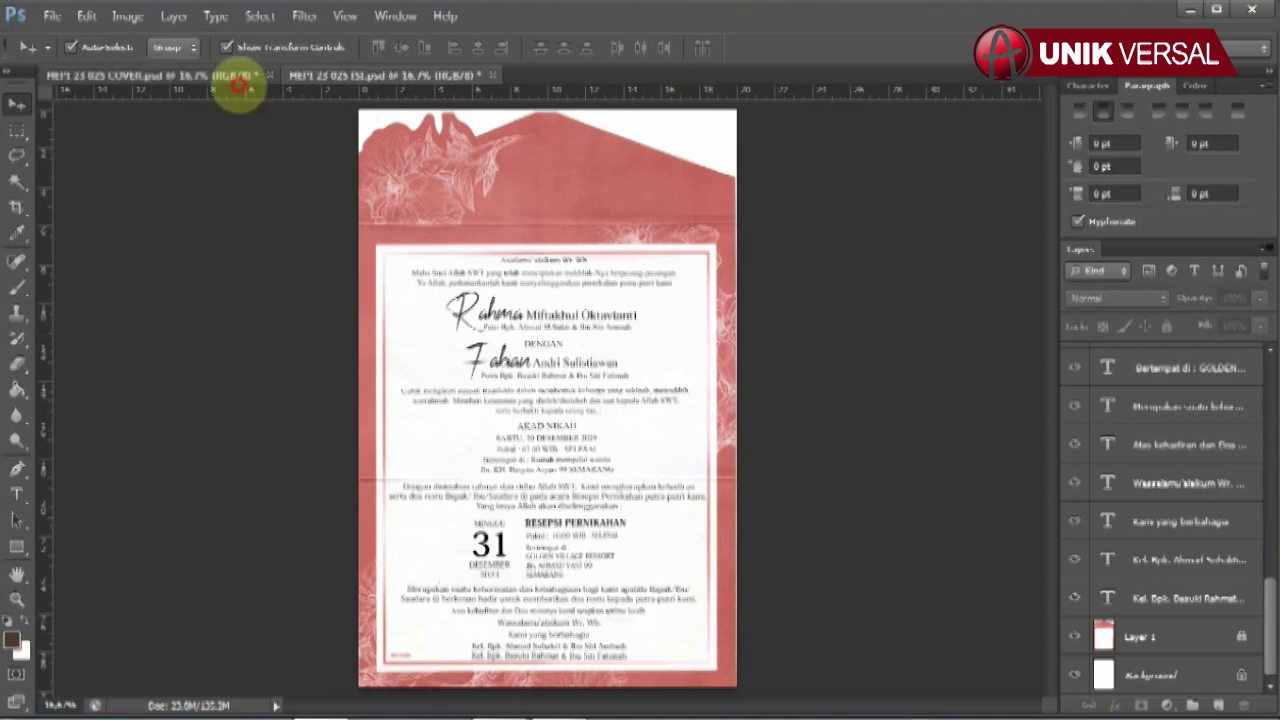
click(229, 77)
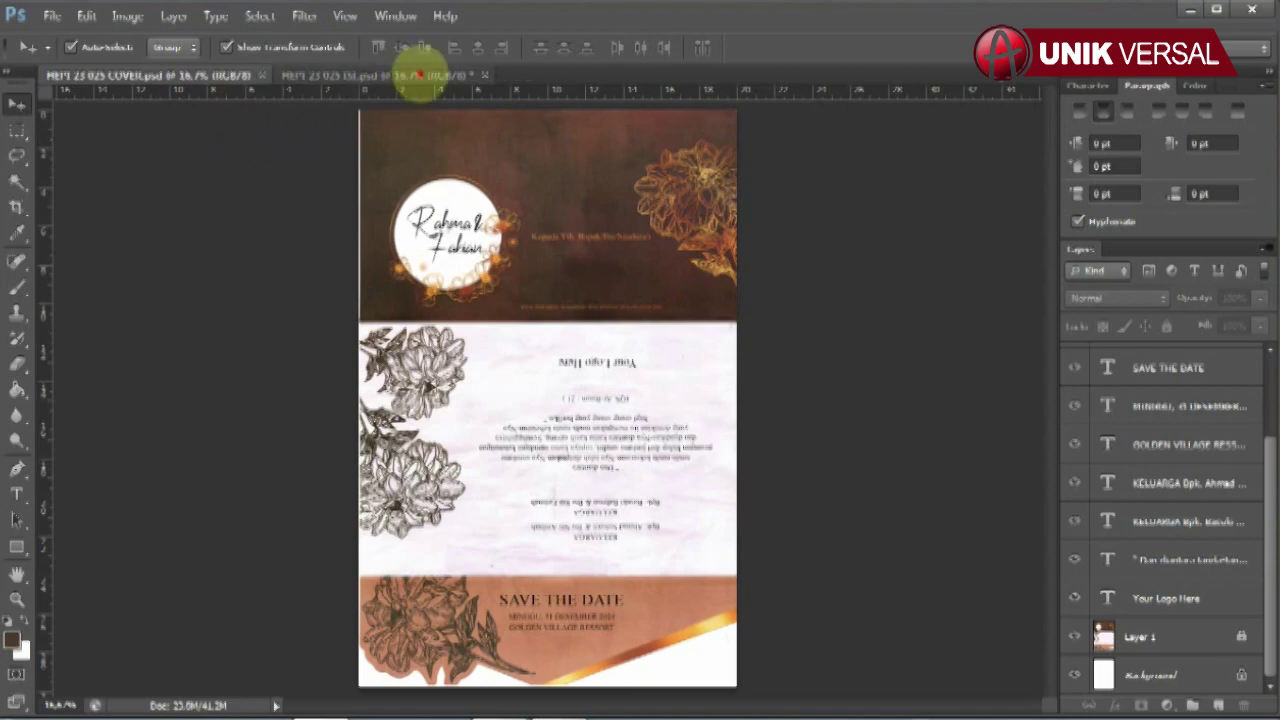
click(424, 75)
key(ctrl+s)
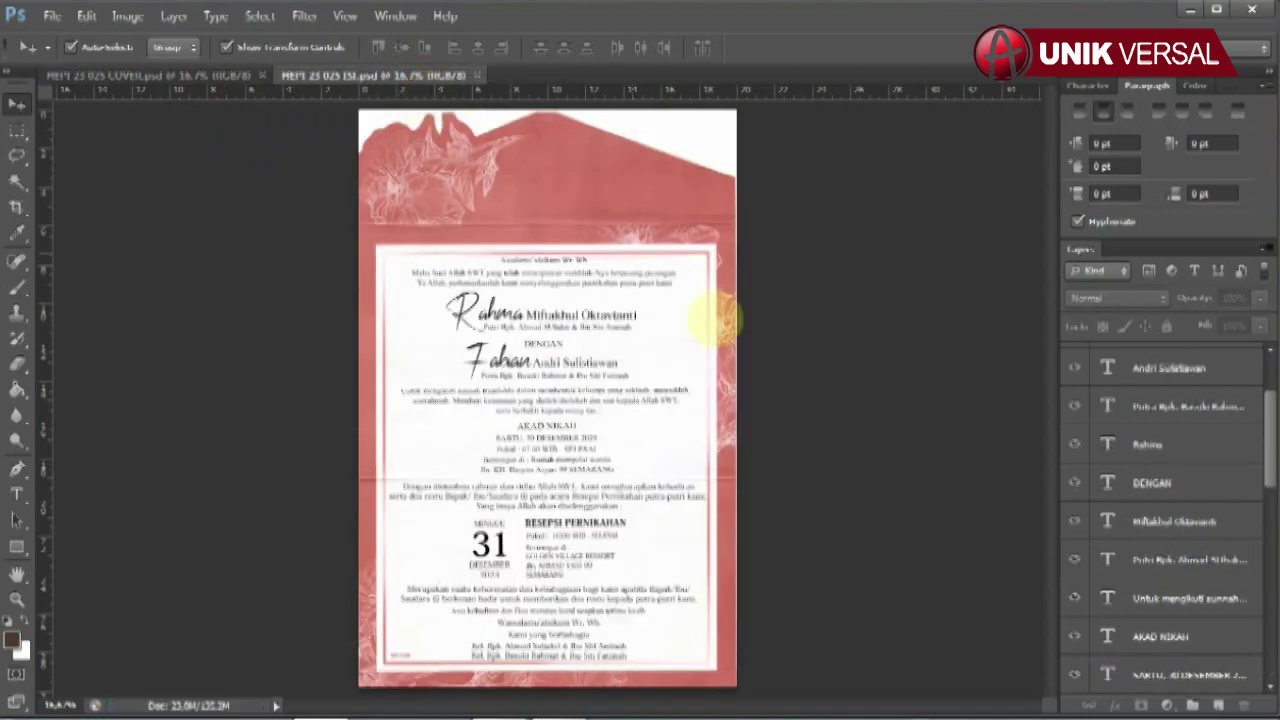
click(891, 435)
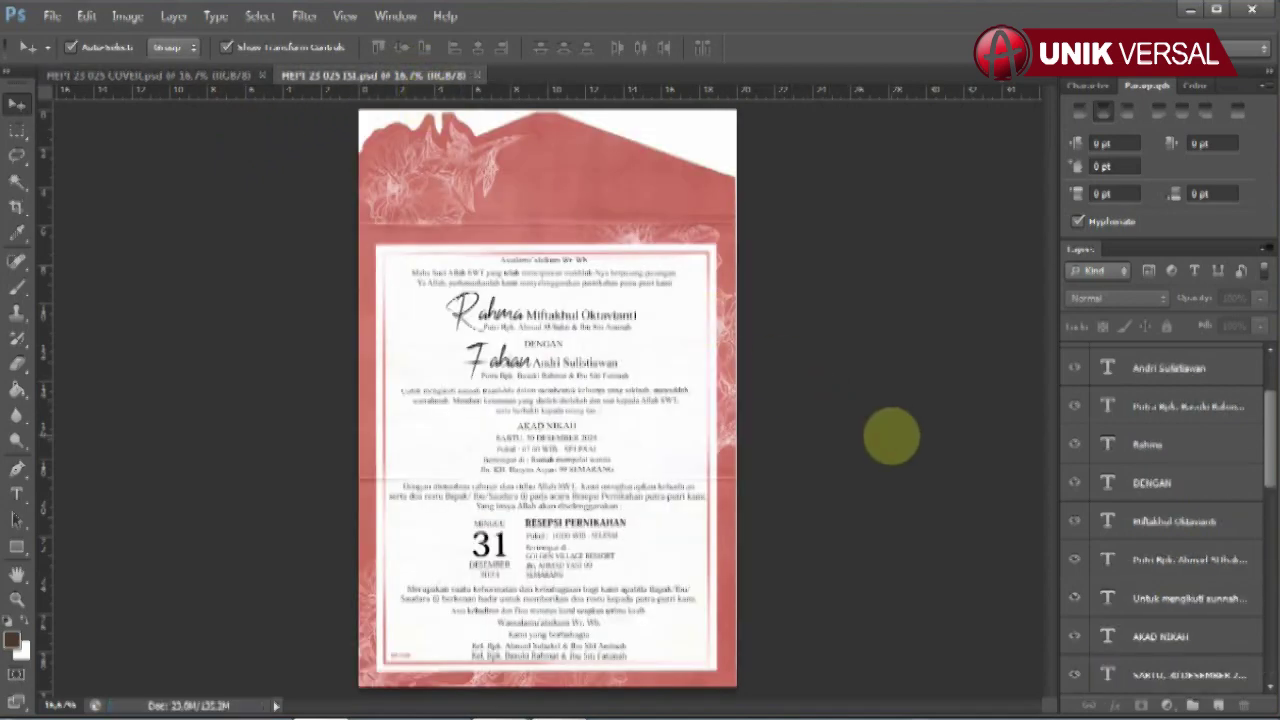